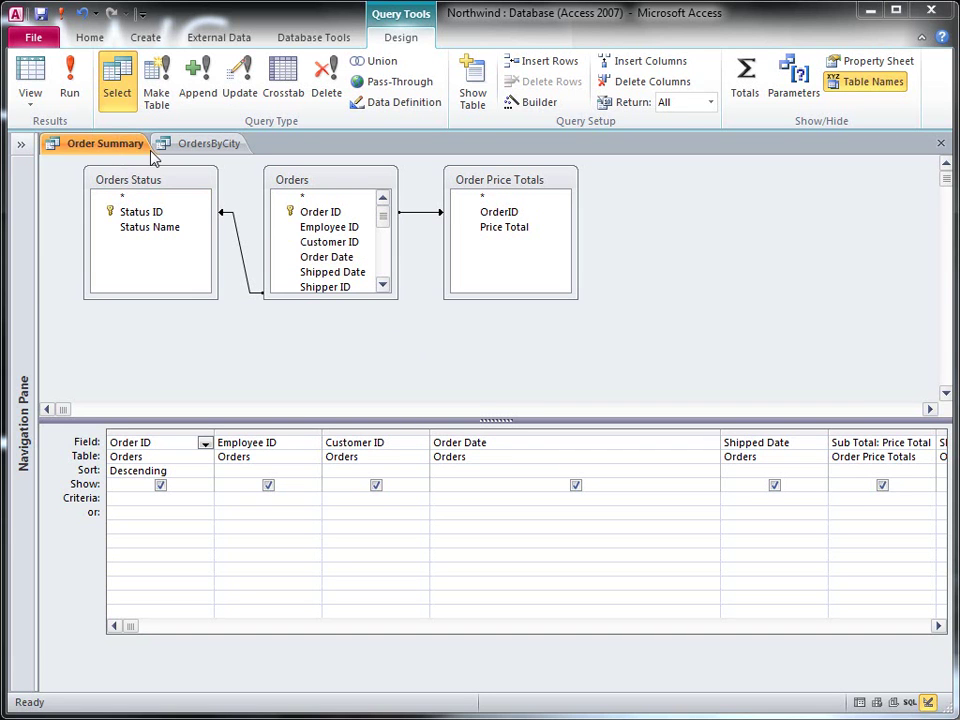
- Copy the OrdersByCity Order Date criteria and place the caret in Order Summary's Order Date criteria
{"action": "left_click", "coordinate": [207, 145]}
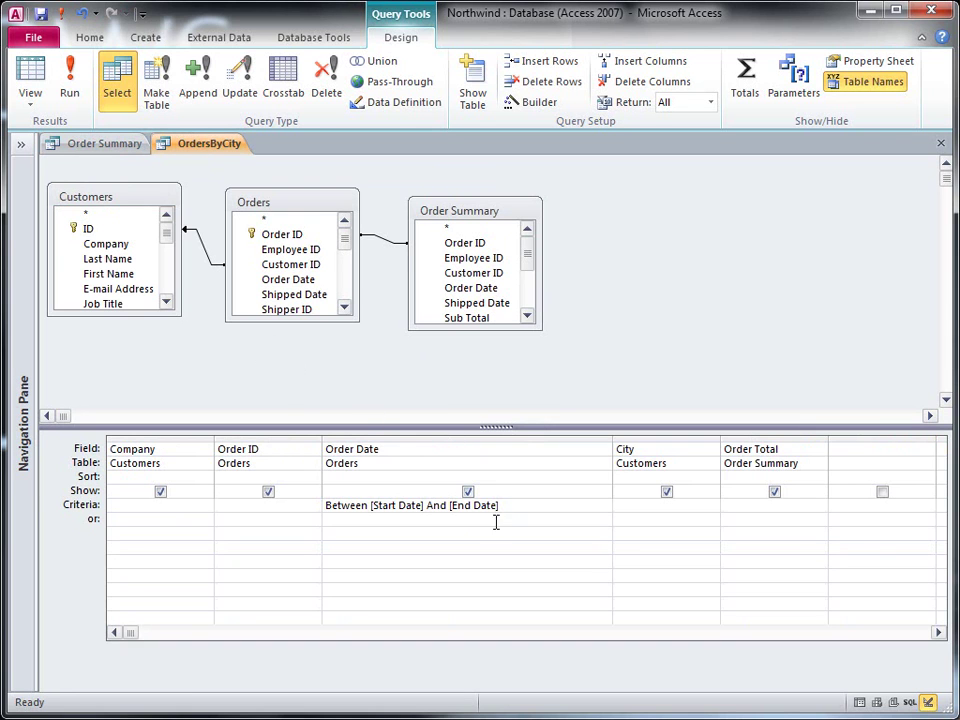
{"action": "left_click", "coordinate": [105, 145]}
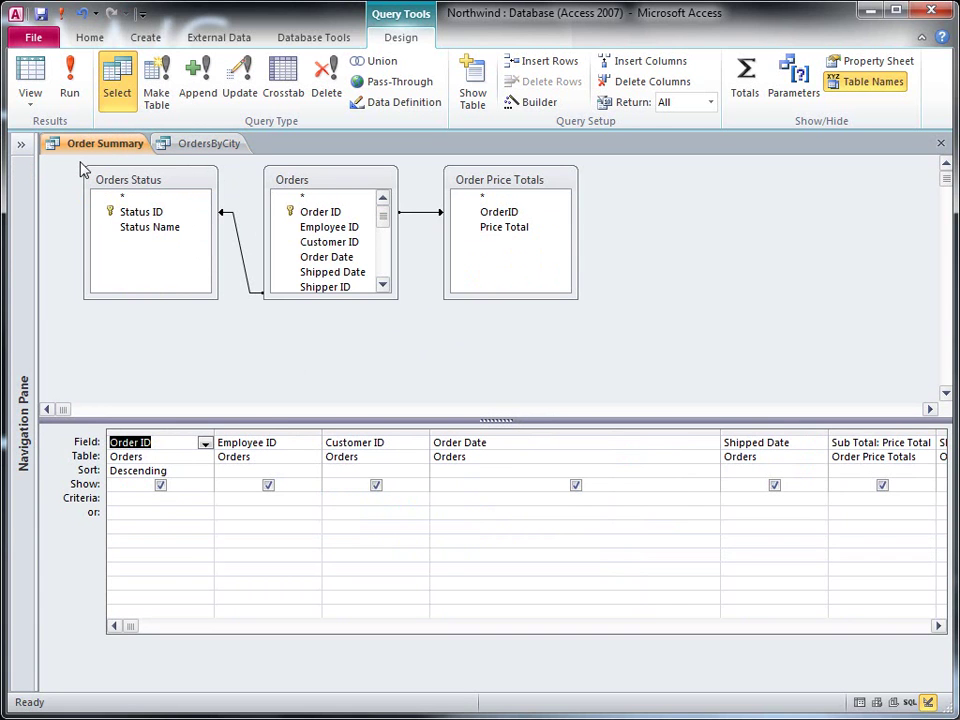
{"action": "left_click", "coordinate": [197, 148]}
{"action": "left_click_drag", "start_coordinate": [519, 506], "coordinate": [317, 508]}
{"action": "right_click", "coordinate": [349, 507]}
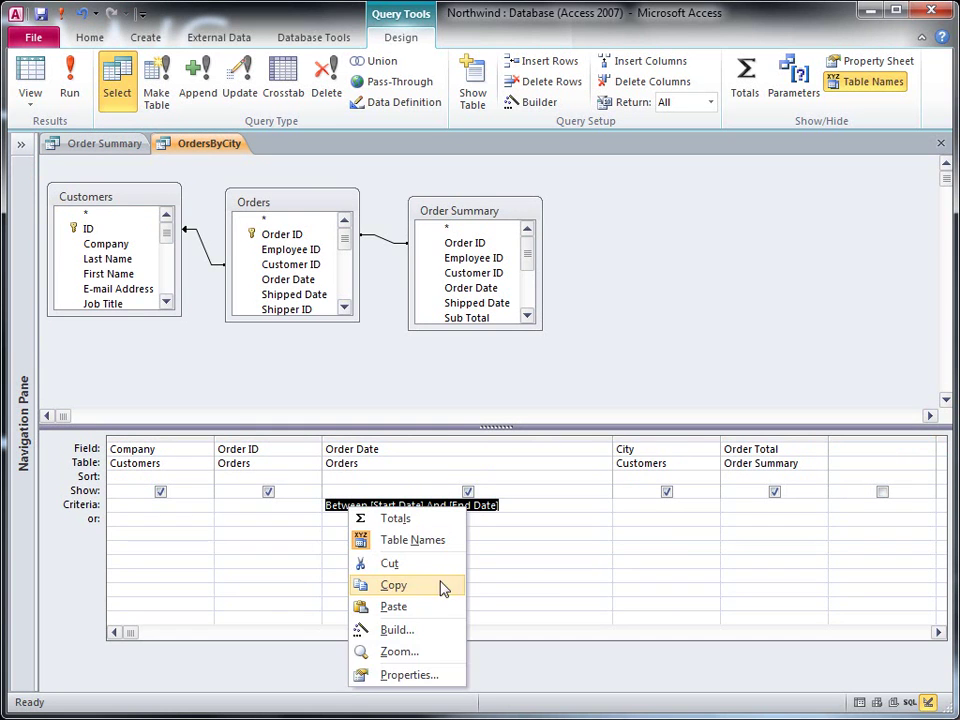
{"action": "left_click", "coordinate": [437, 583]}
{"action": "left_click", "coordinate": [92, 146]}
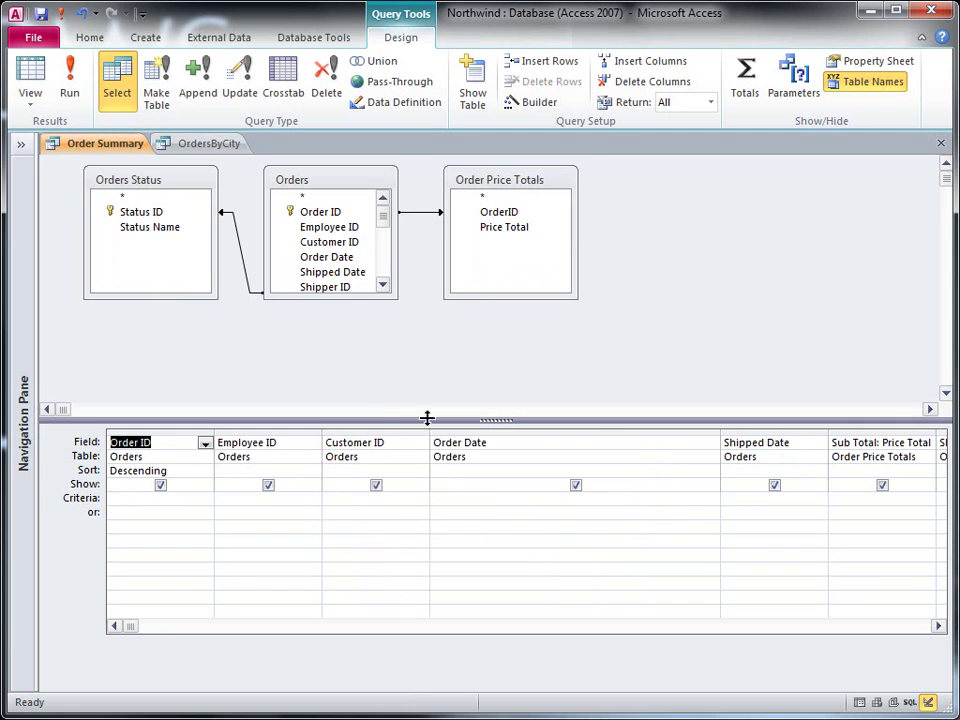
{"action": "left_click", "coordinate": [448, 499]}
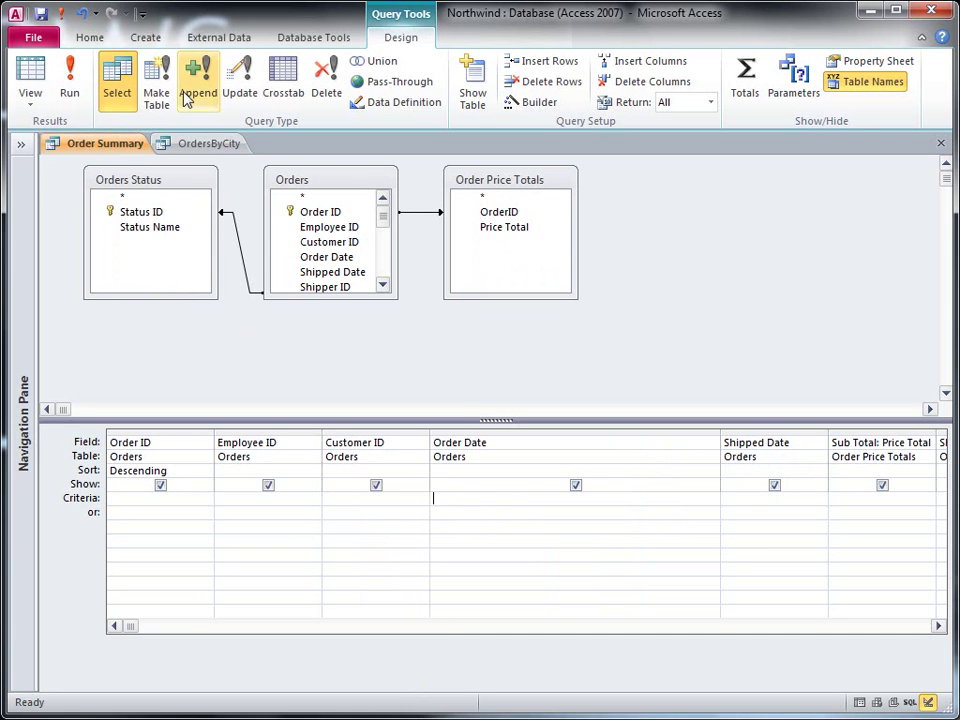
- Create a blank form, Form1, and switch it to Design View
{"action": "left_click", "coordinate": [147, 38]}
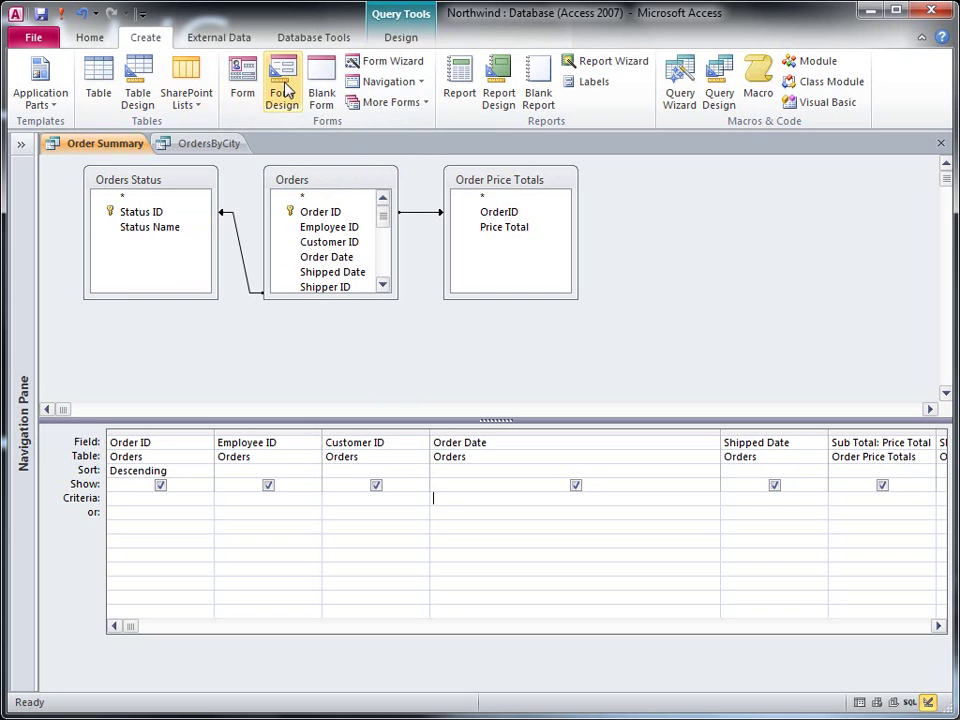
{"action": "left_click", "coordinate": [323, 80]}
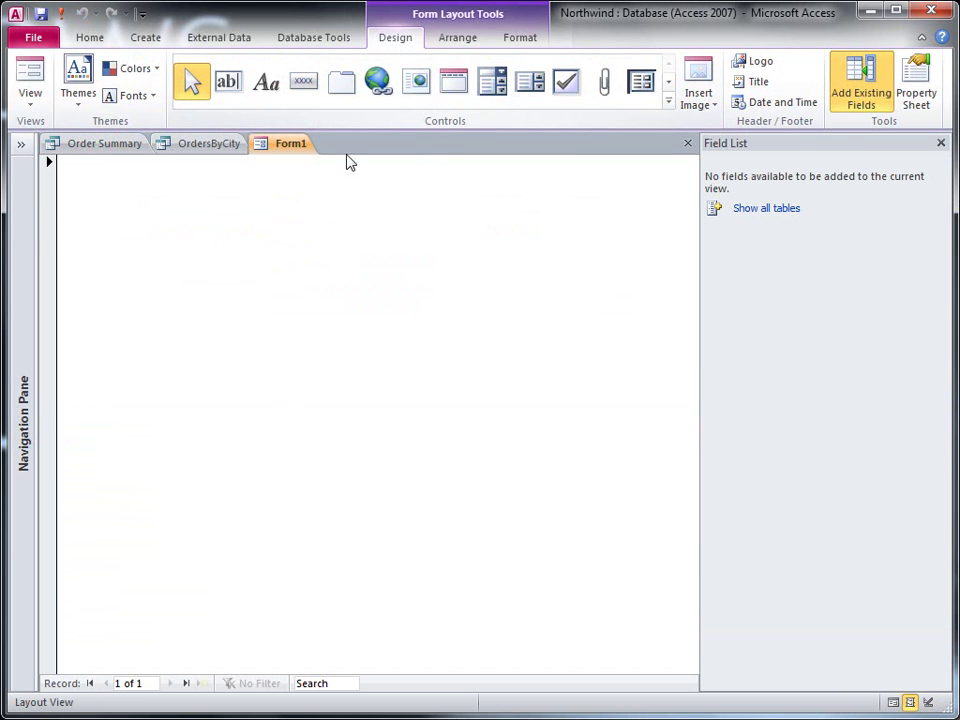
{"action": "left_click", "coordinate": [32, 103]}
{"action": "left_click", "coordinate": [80, 218]}
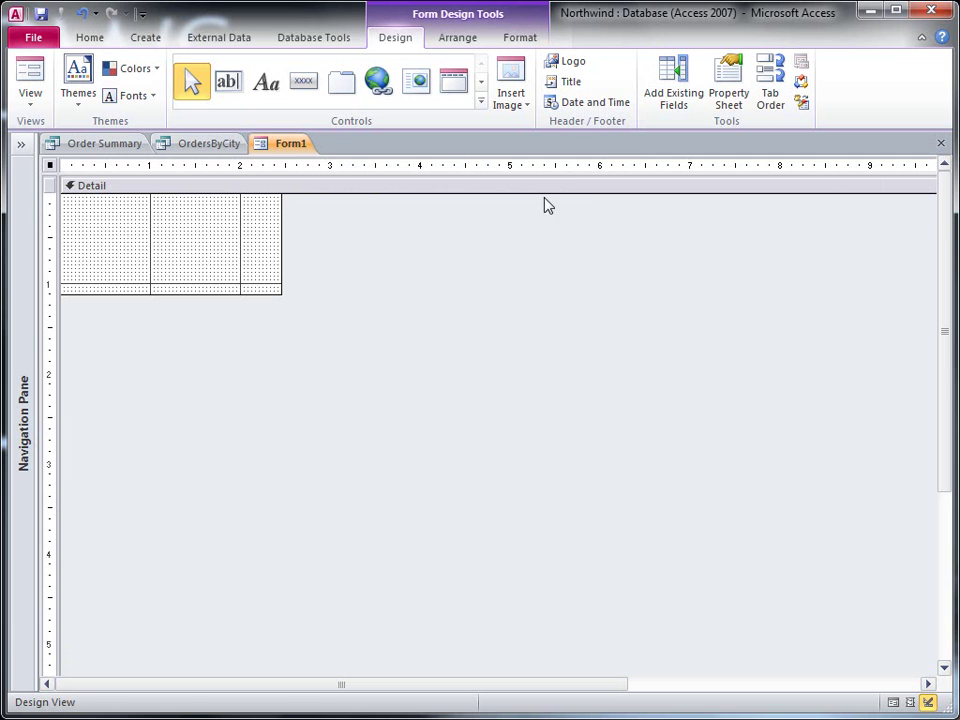
- Draw an unbound text box with Format General Date and Name Start Date
{"action": "left_click", "coordinate": [229, 84]}
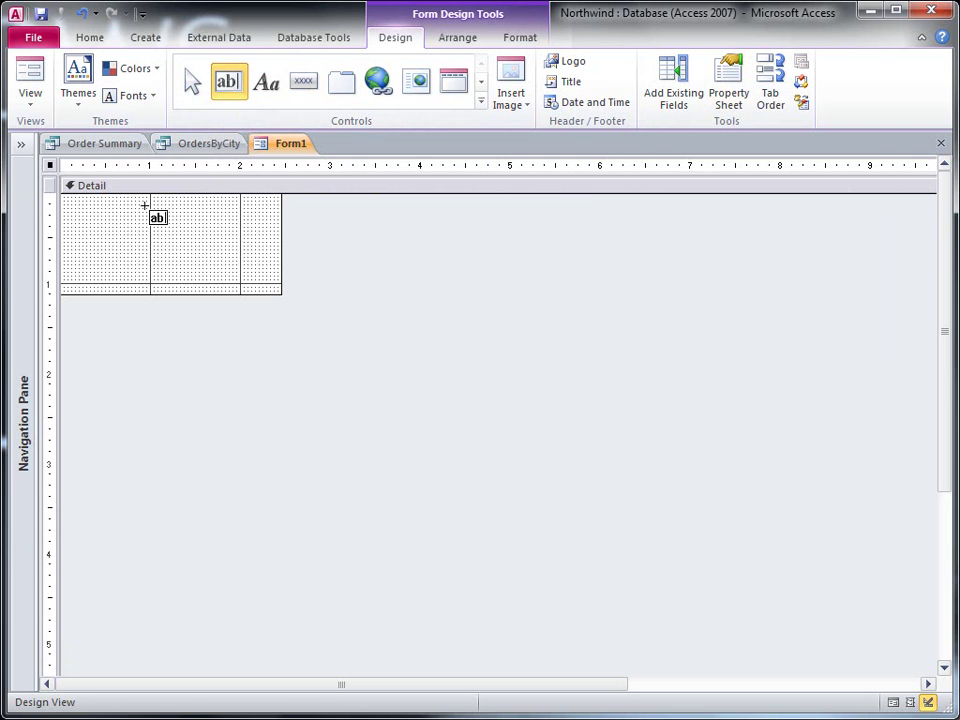
{"action": "left_click_drag", "start_coordinate": [139, 203], "coordinate": [263, 224]}
{"action": "left_click", "coordinate": [205, 216]}
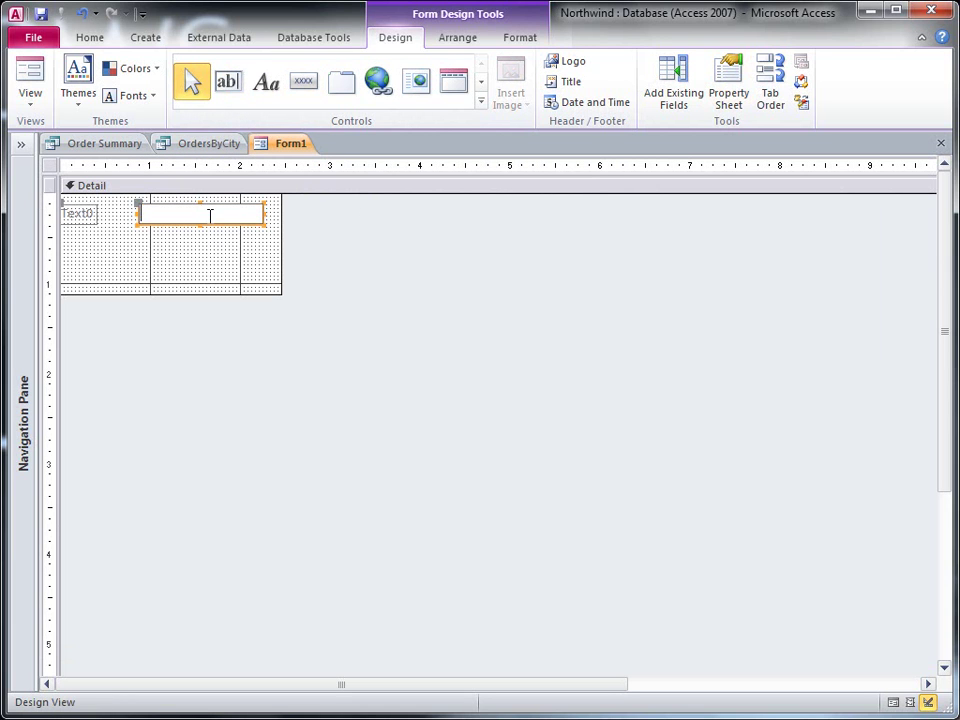
{"action": "left_click", "coordinate": [728, 90]}
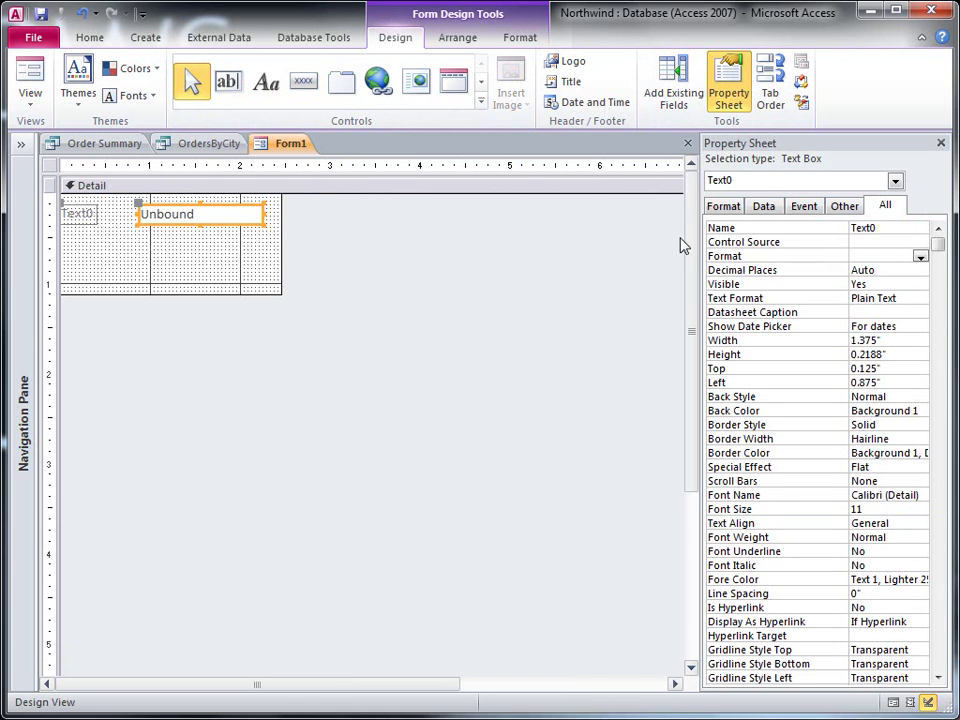
{"action": "left_click", "coordinate": [877, 256]}
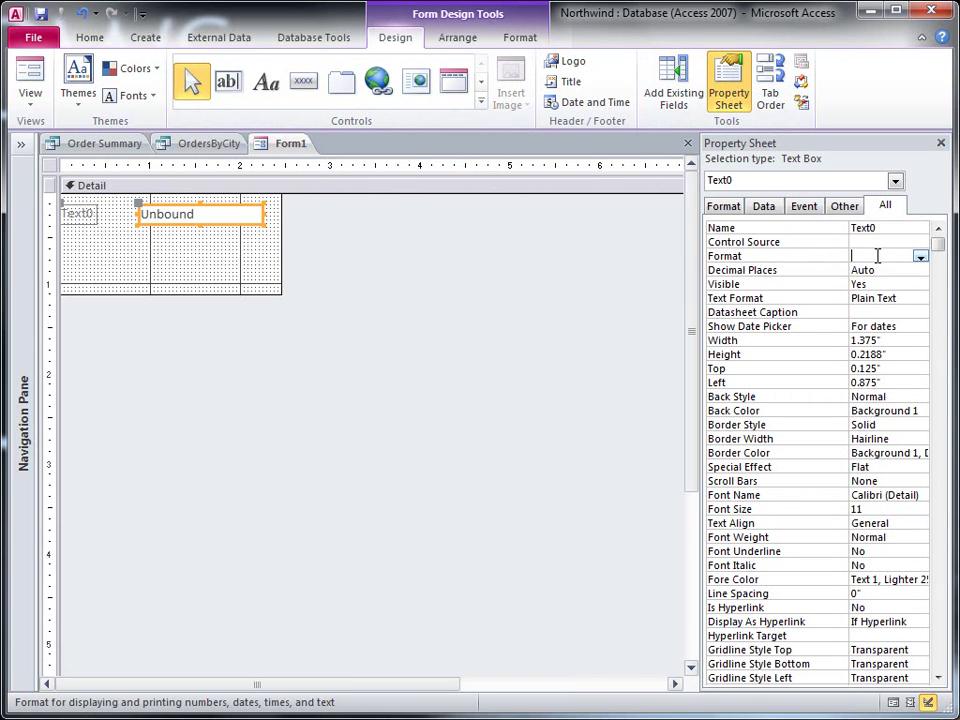
{"action": "type", "text": "Gener"}
{"action": "double_click", "coordinate": [886, 231]}
{"action": "type", "text": "Start"}
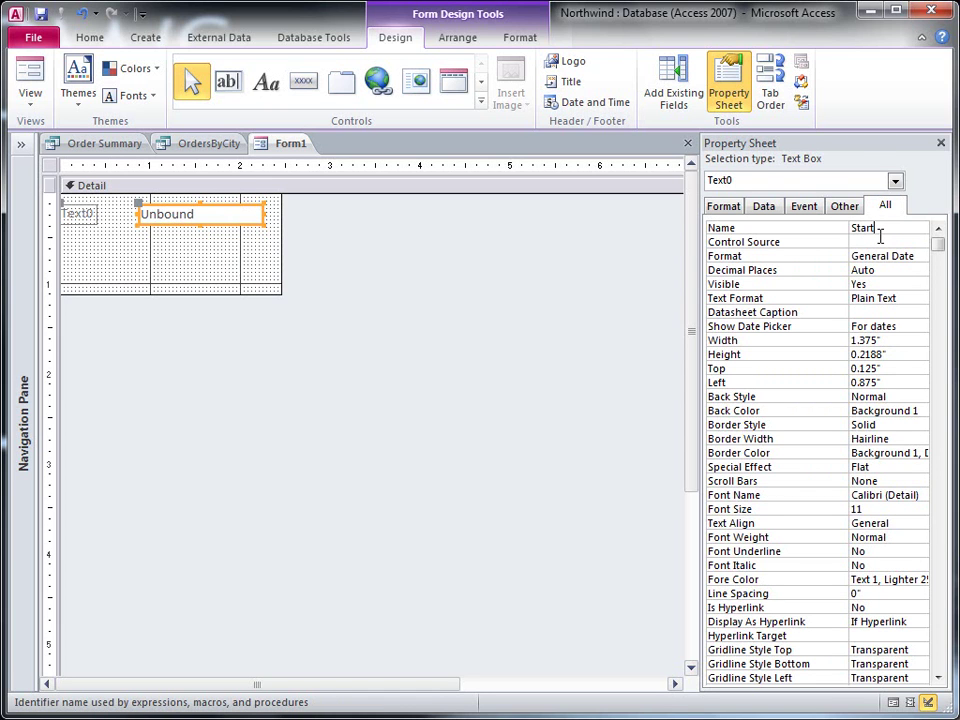
{"action": "type", "text": " Date"}
- Change the text box's label caption to 'Start Date'
{"action": "left_click", "coordinate": [78, 213]}
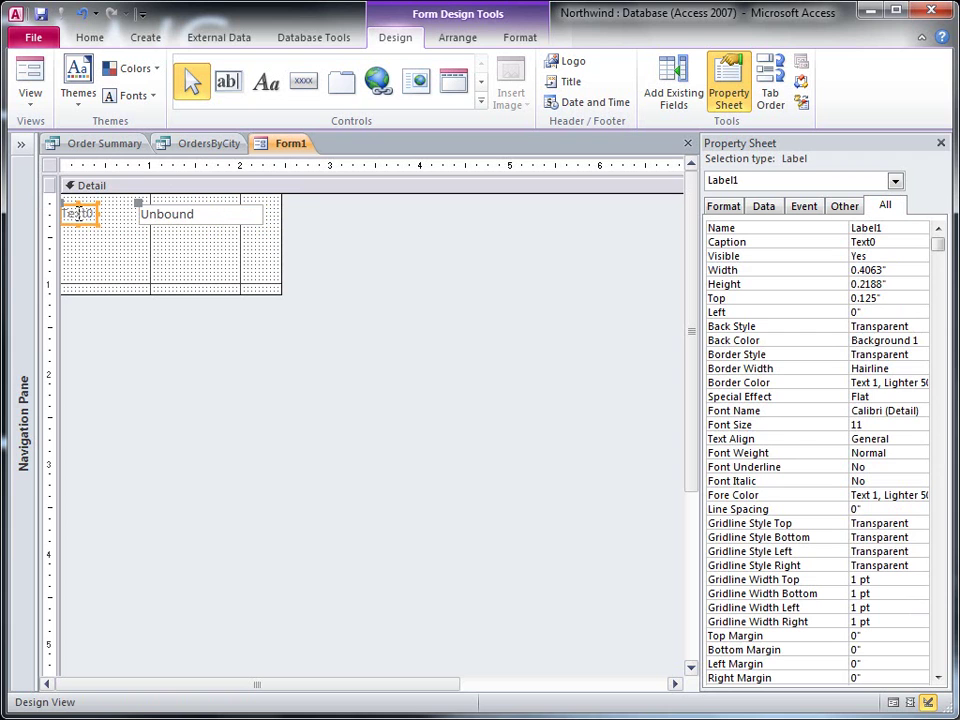
{"action": "double_click", "coordinate": [79, 213]}
{"action": "type", "text": "Start"}
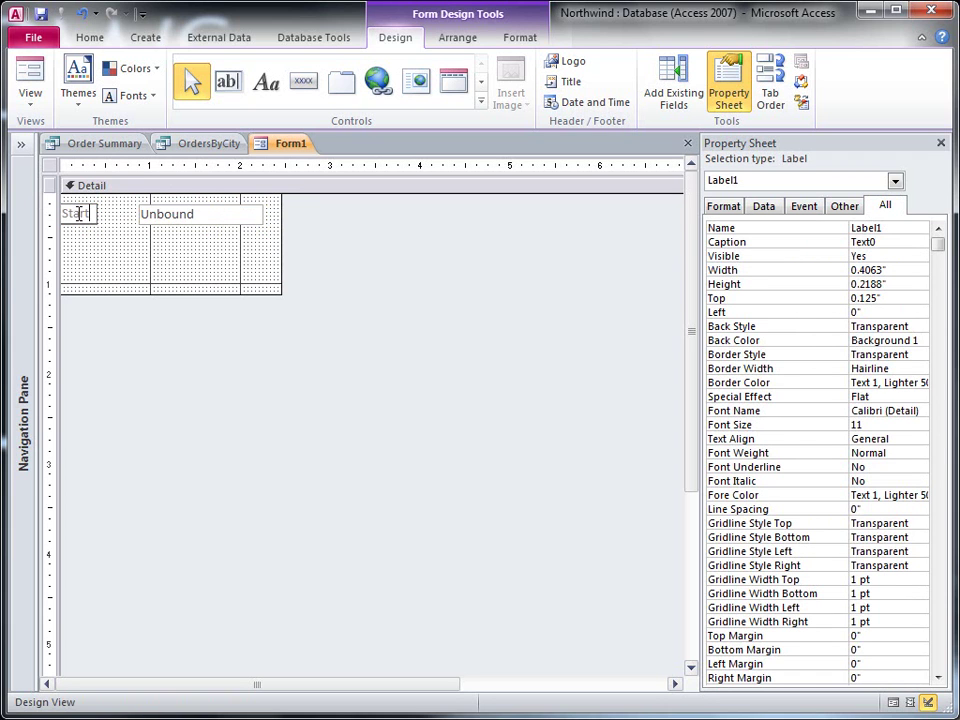
{"action": "type", "text": " Date"}
{"action": "left_click", "coordinate": [80, 244]}
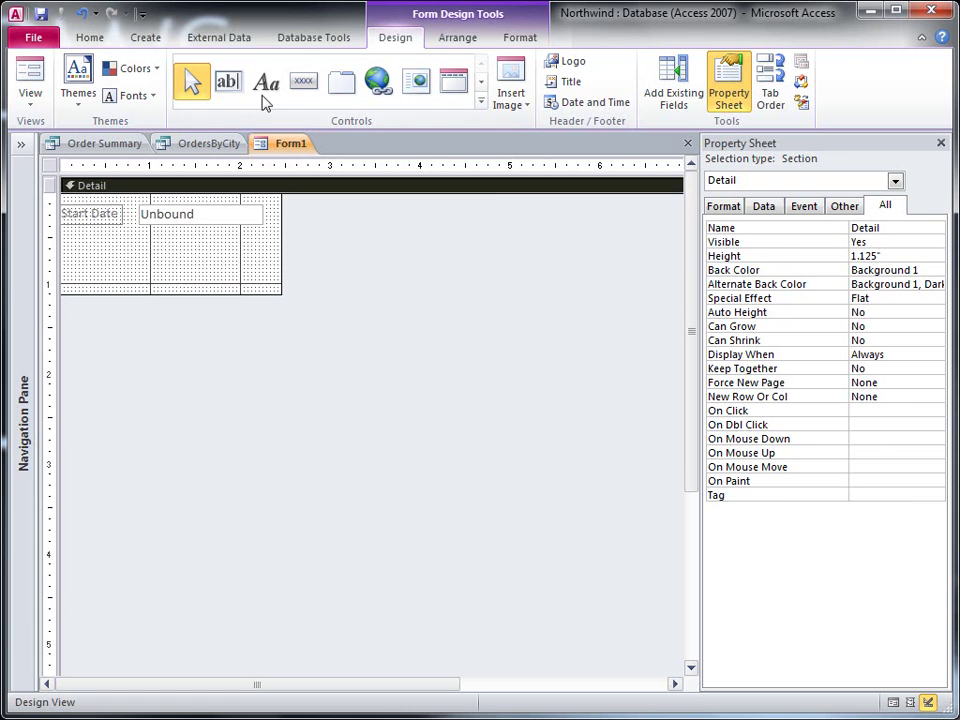
- Draw a second text box below, with Format General Date and Name End Date
{"action": "left_click", "coordinate": [227, 81]}
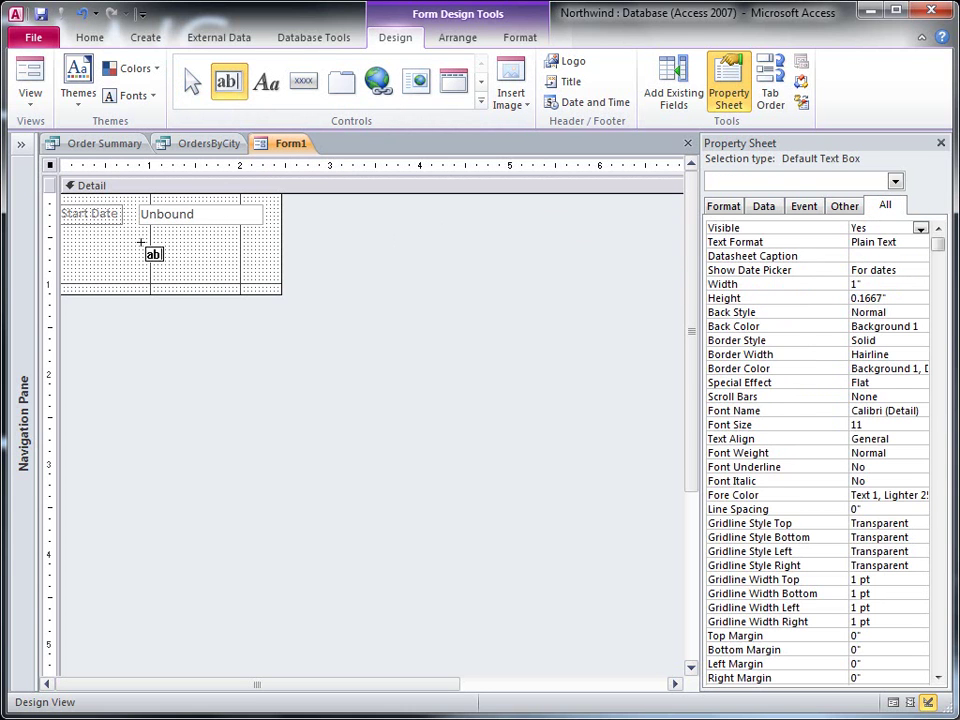
{"action": "left_click_drag", "start_coordinate": [140, 243], "coordinate": [264, 260]}
{"action": "left_click", "coordinate": [876, 250]}
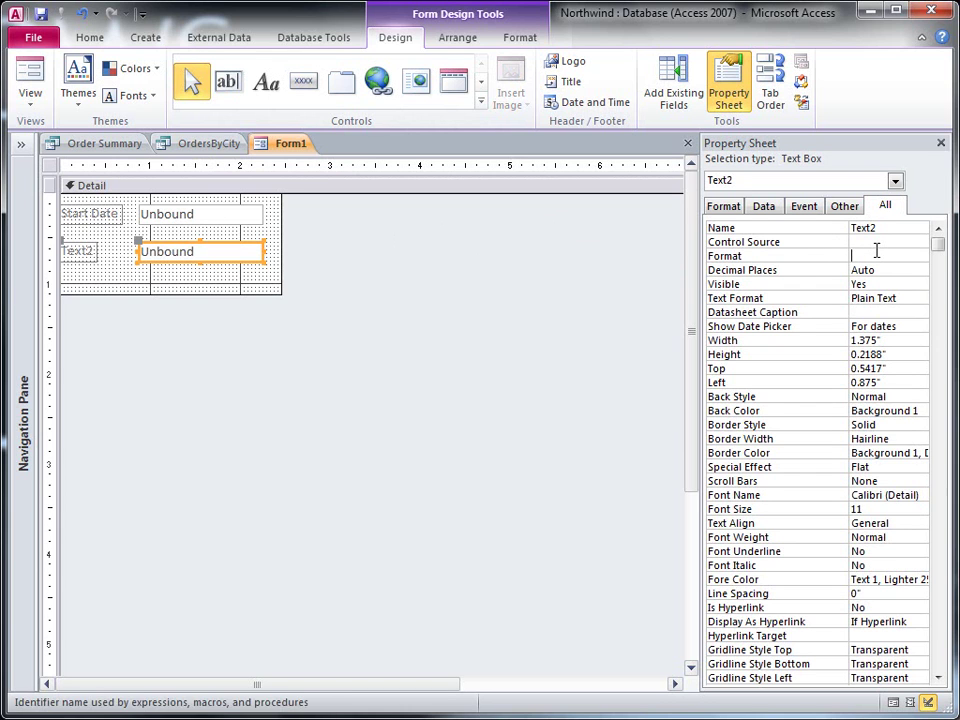
{"action": "double_click", "coordinate": [881, 250]}
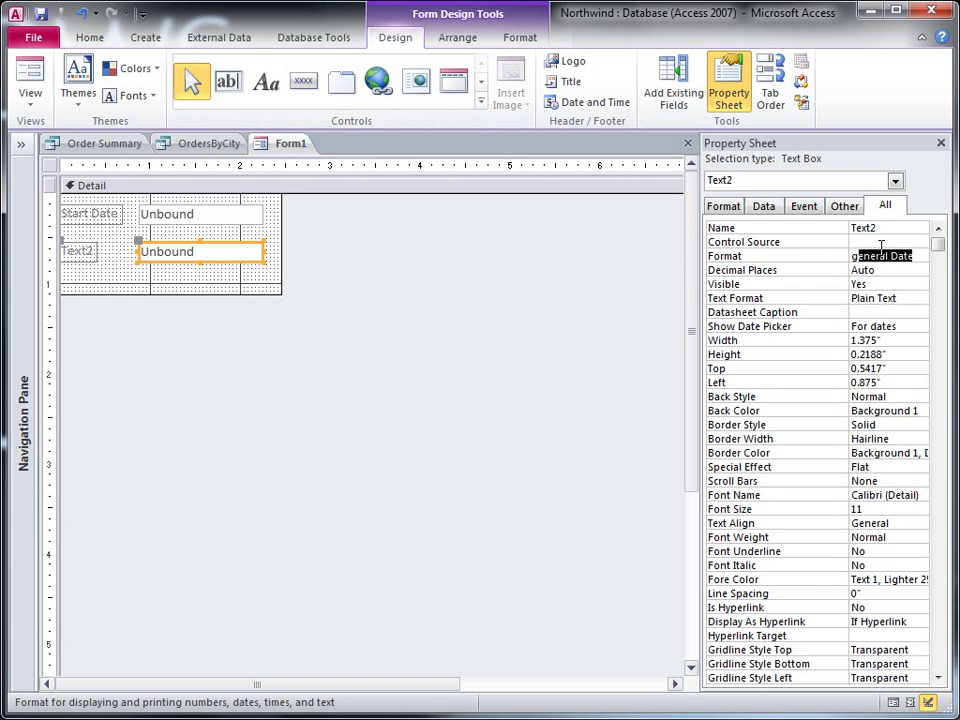
{"action": "double_click", "coordinate": [877, 228]}
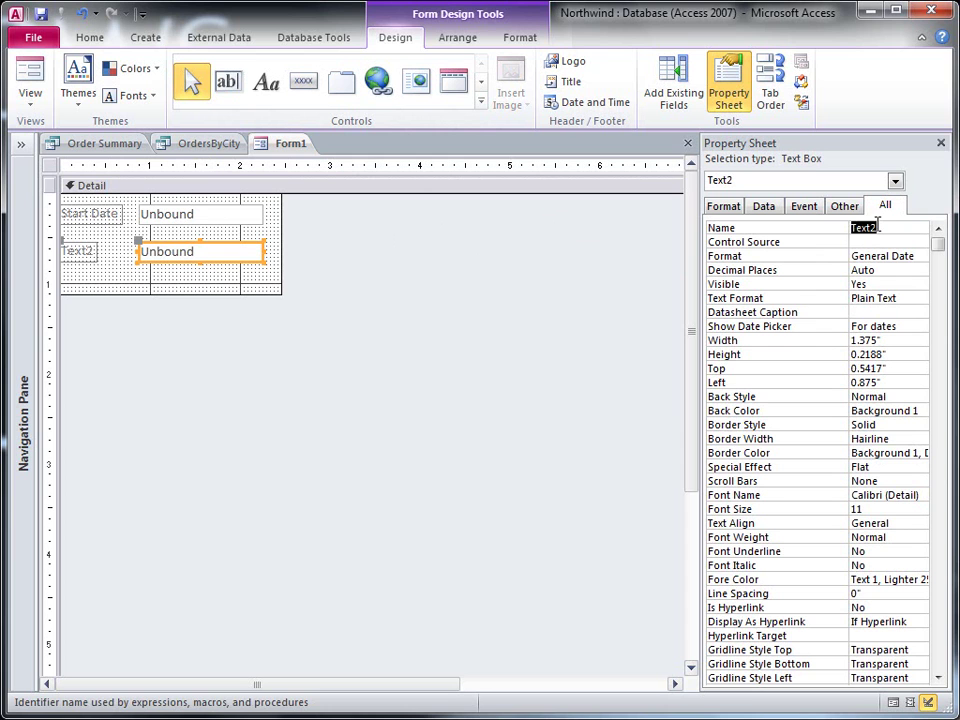
{"action": "type", "text": "End Date"}
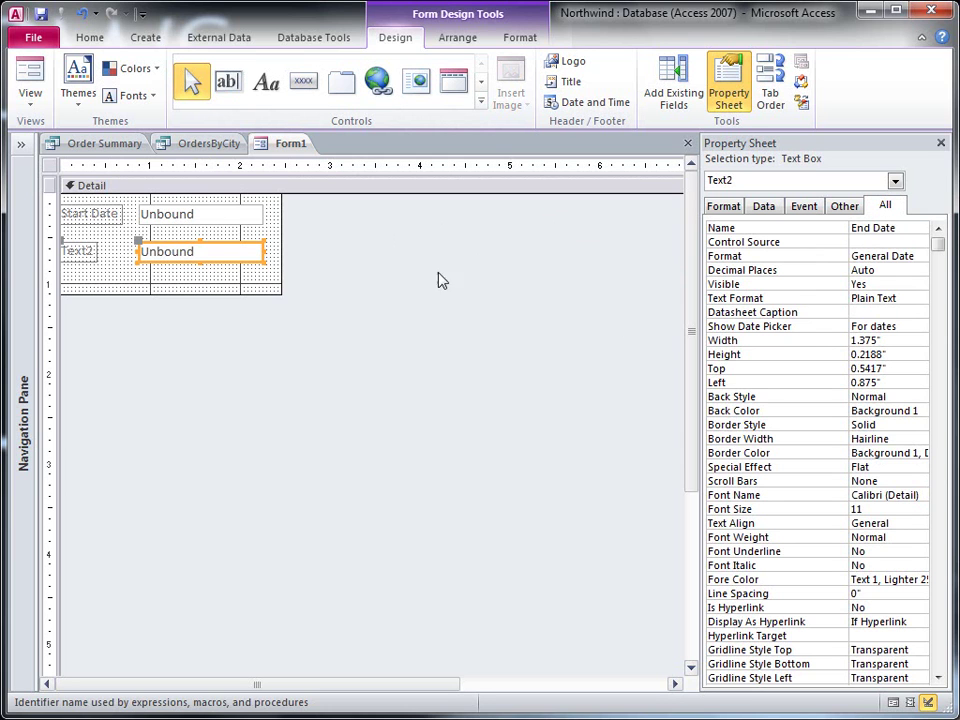
- Change the second text box's label caption to 'End Date'
{"action": "left_click", "coordinate": [78, 252]}
{"action": "left_click", "coordinate": [78, 253]}
{"action": "double_click", "coordinate": [78, 252]}
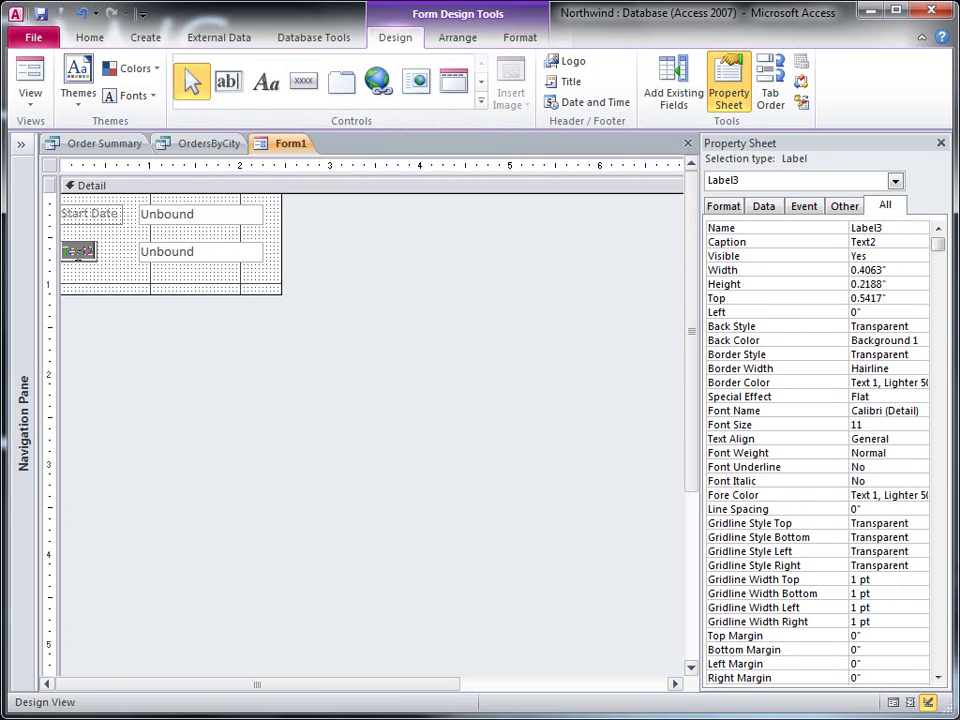
{"action": "type", "text": "End Date"}
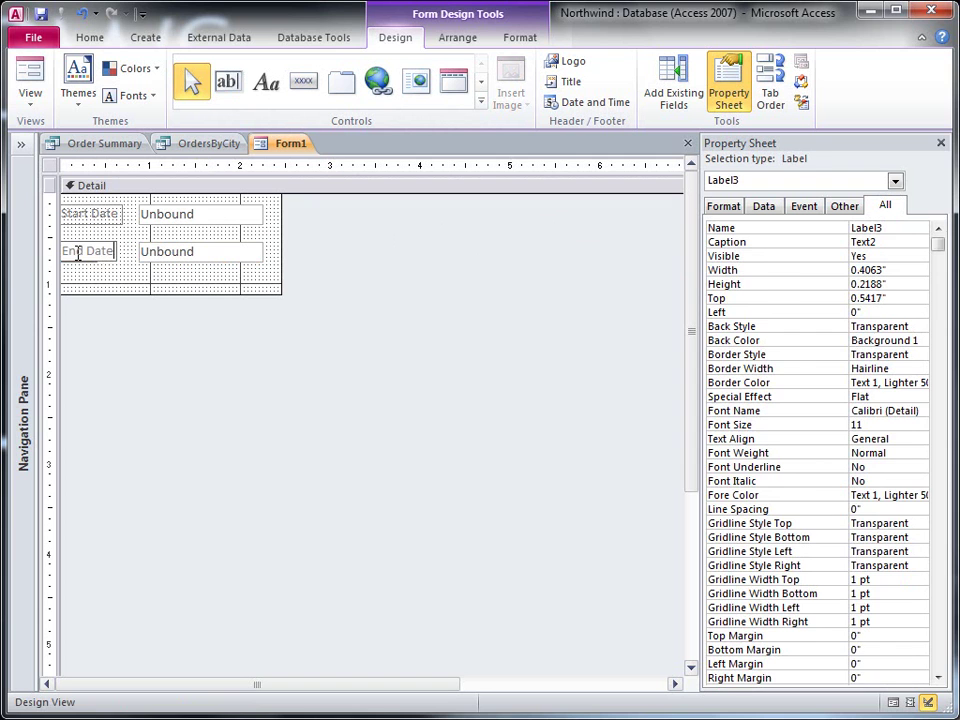
{"action": "left_click", "coordinate": [88, 273]}
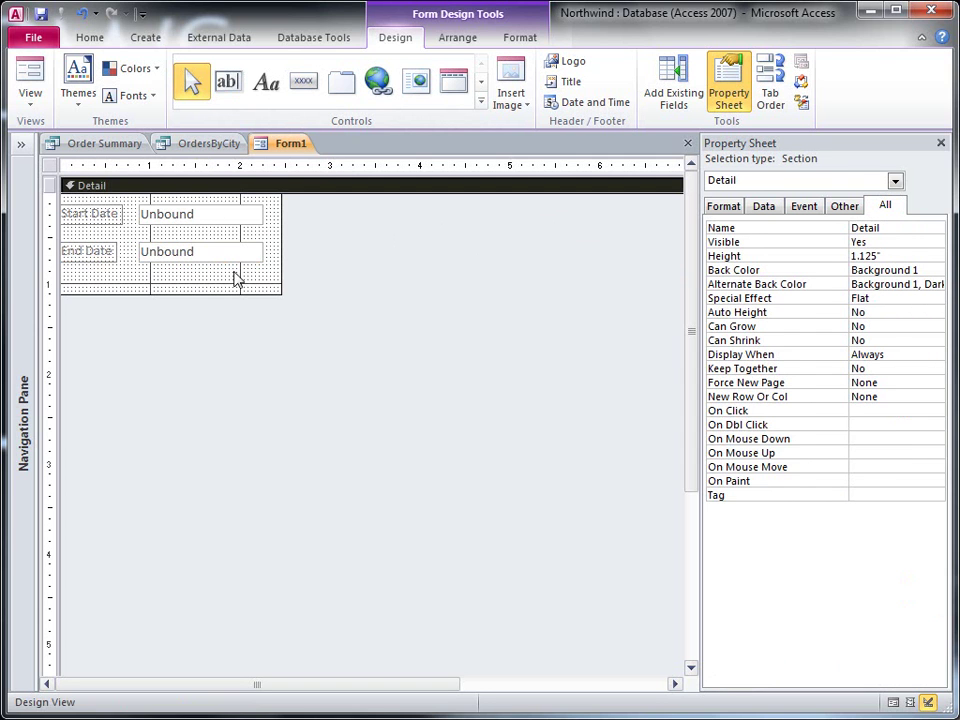
- Save the form as DateRange
{"action": "right_click", "coordinate": [291, 148]}
{"action": "left_click", "coordinate": [334, 161]}
{"action": "type", "text": "DateRange"}
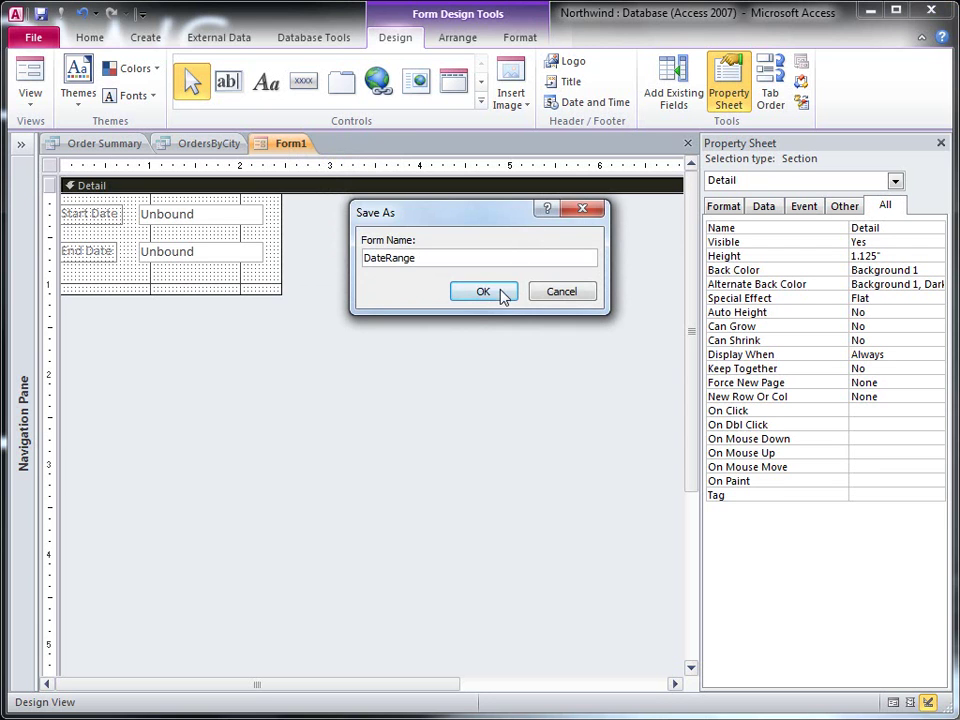
{"action": "left_click", "coordinate": [503, 292]}
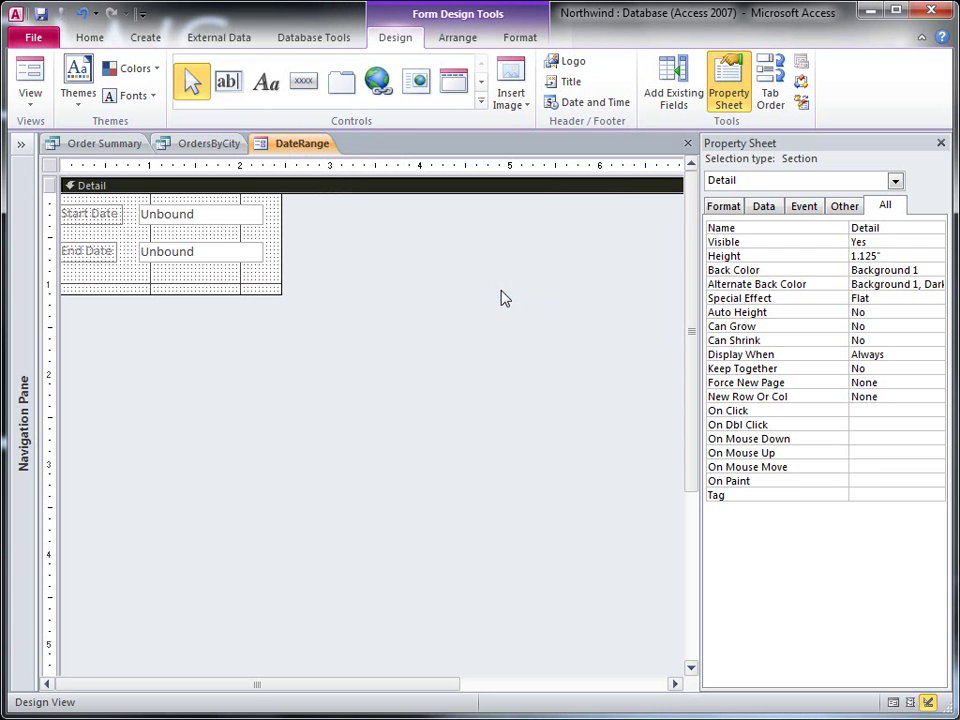
- In OrdersByCity's Order Date criteria, prefix [Start Date] with [Forms]![DateRange]!
{"action": "left_click", "coordinate": [197, 147]}
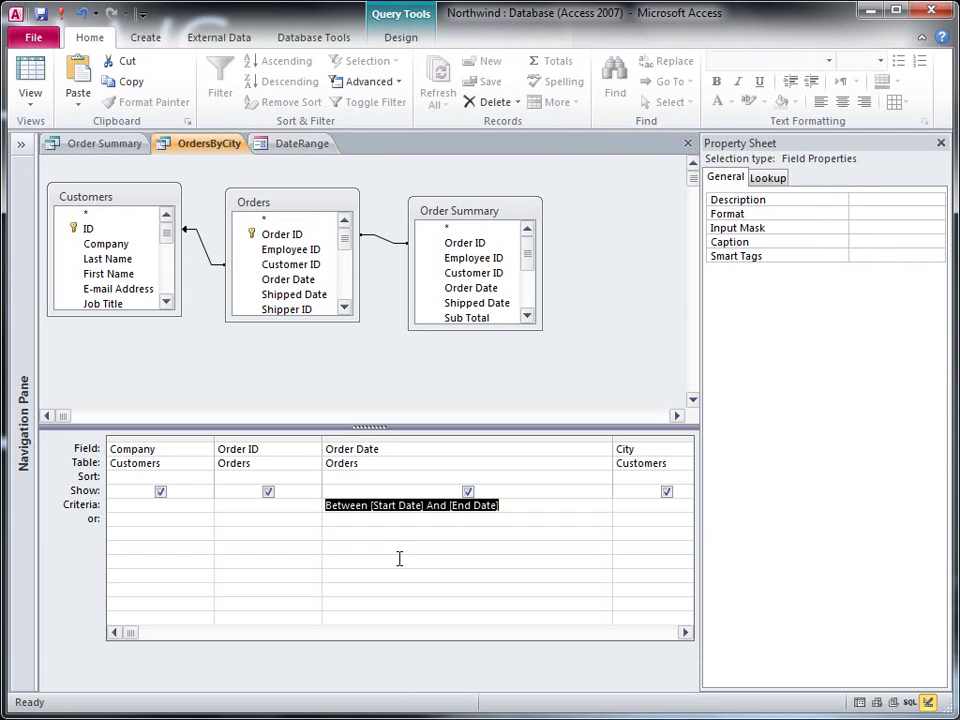
{"action": "left_click_drag", "start_coordinate": [369, 505], "coordinate": [393, 505]}
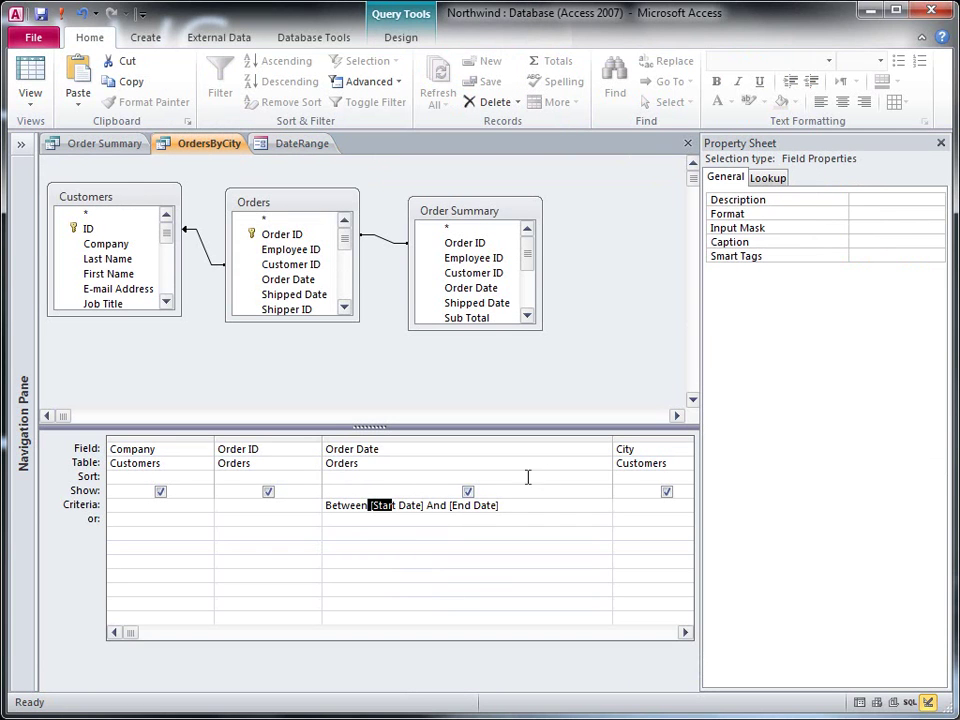
{"action": "key", "text": "Right"}
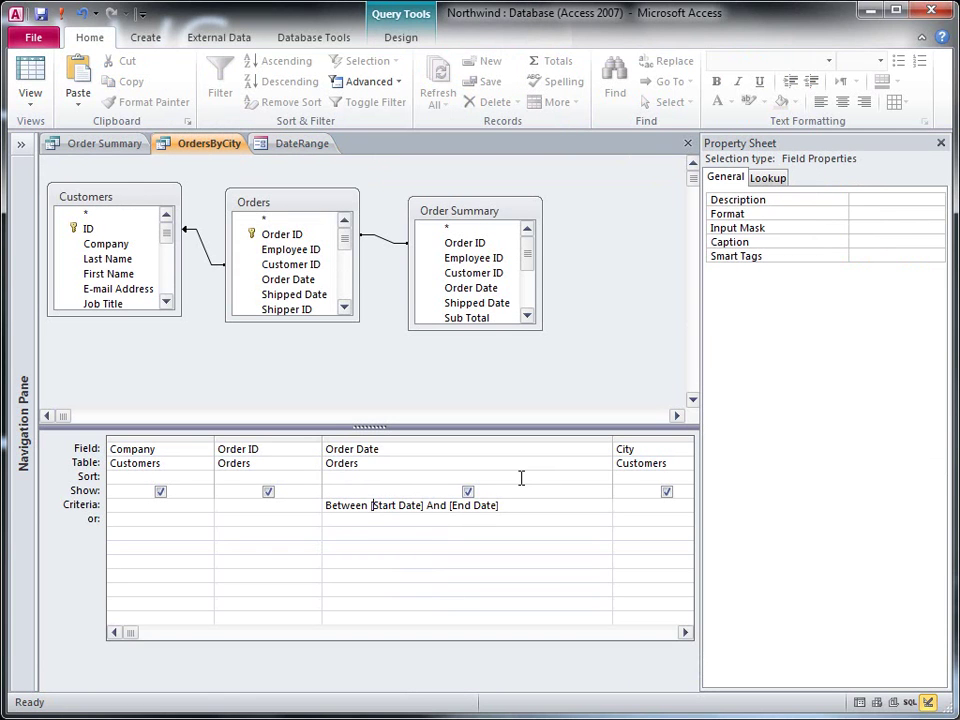
{"action": "type", "text": "("}
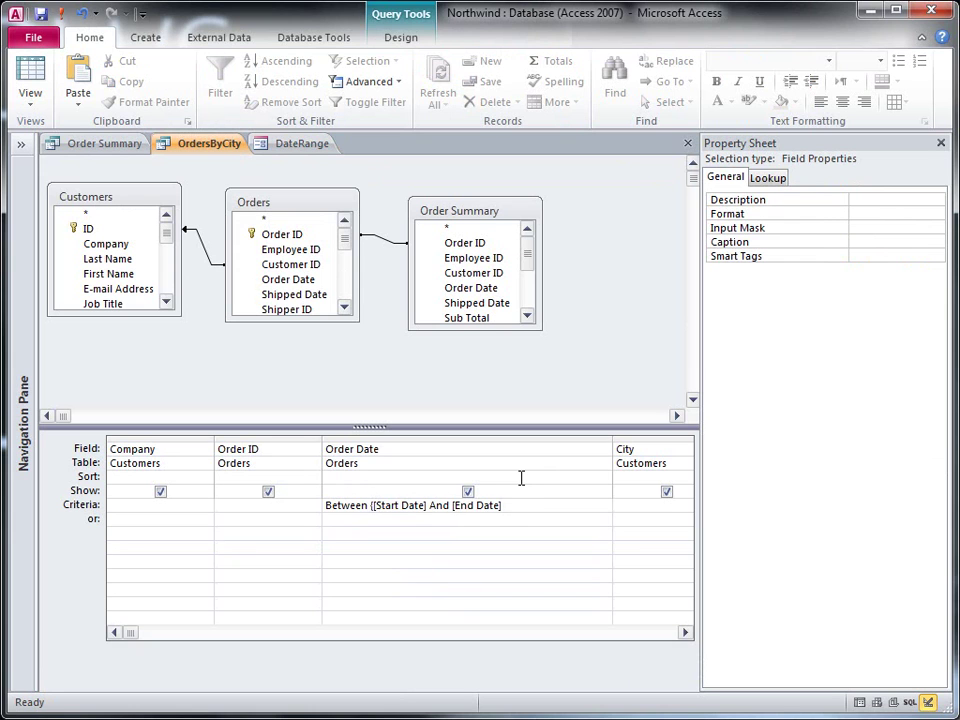
{"action": "key", "text": "BackSpace"}
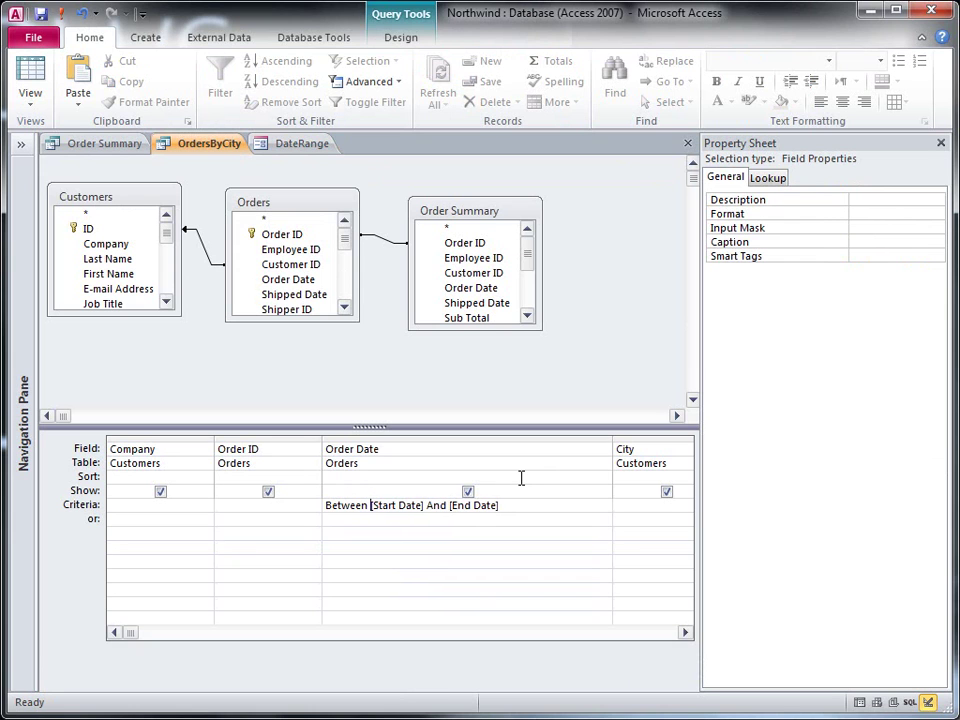
{"action": "type", "text": "["}
{"action": "type", "text": "Forms]"}
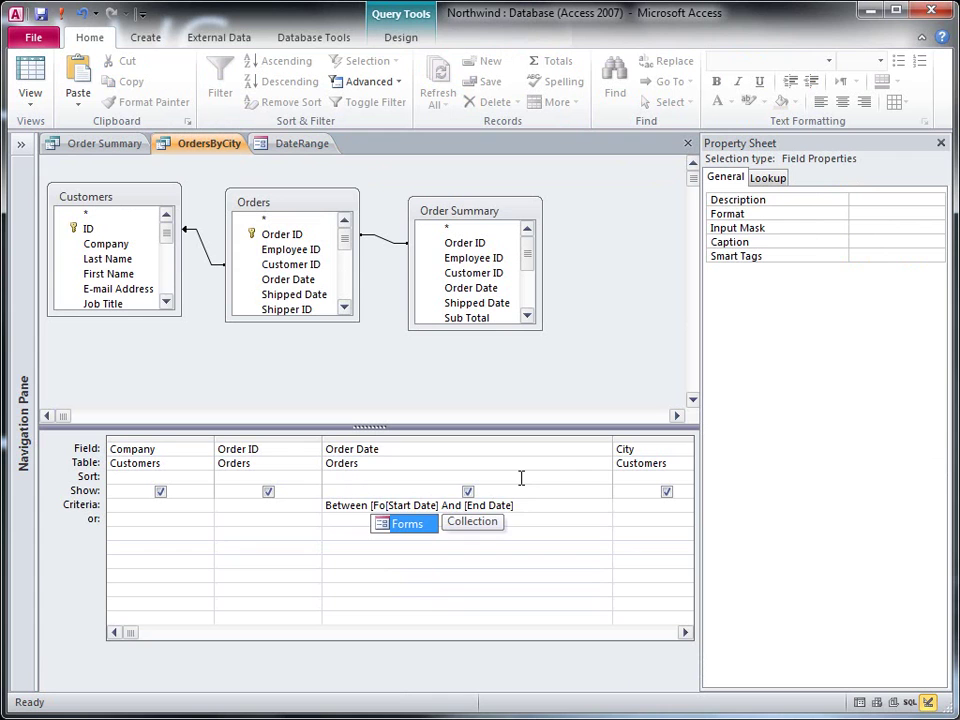
{"action": "type", "text": "!"}
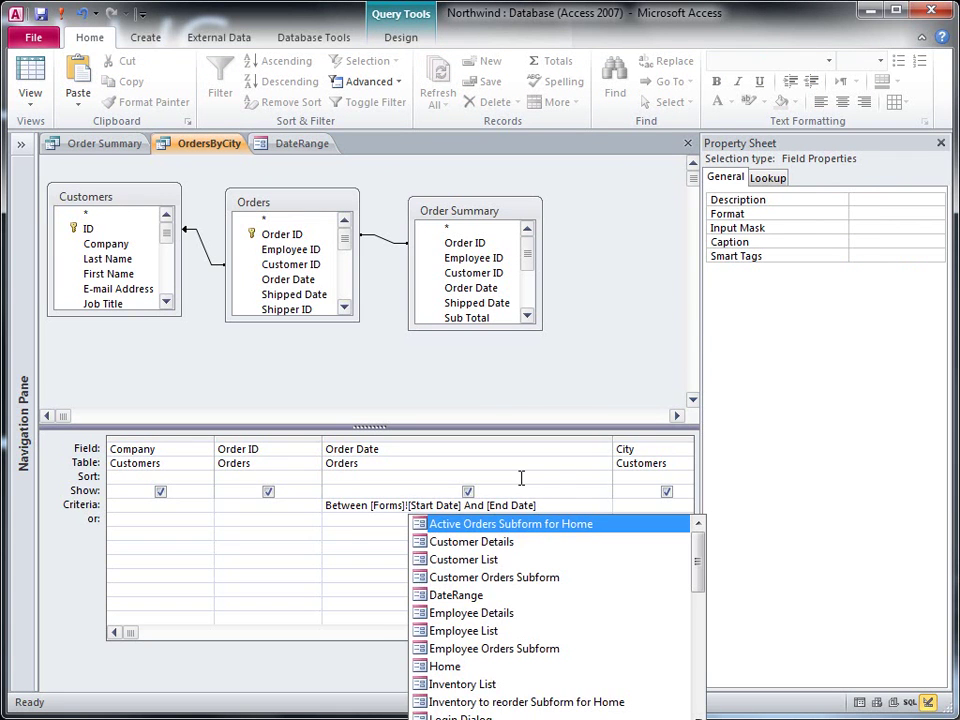
{"action": "left_click", "coordinate": [447, 595]}
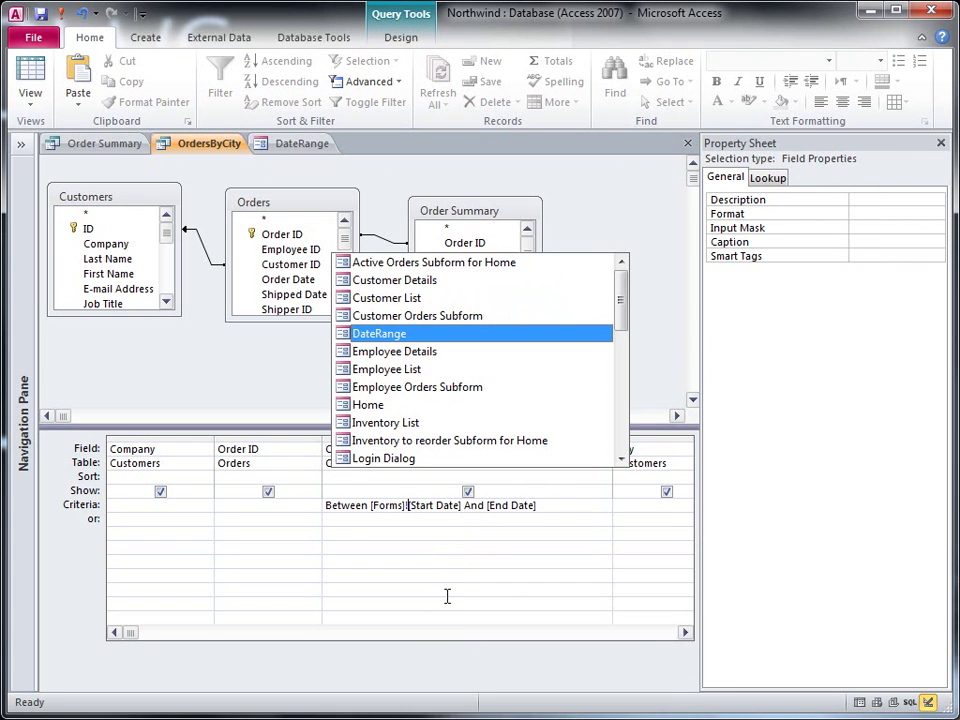
{"action": "key", "text": "Return"}
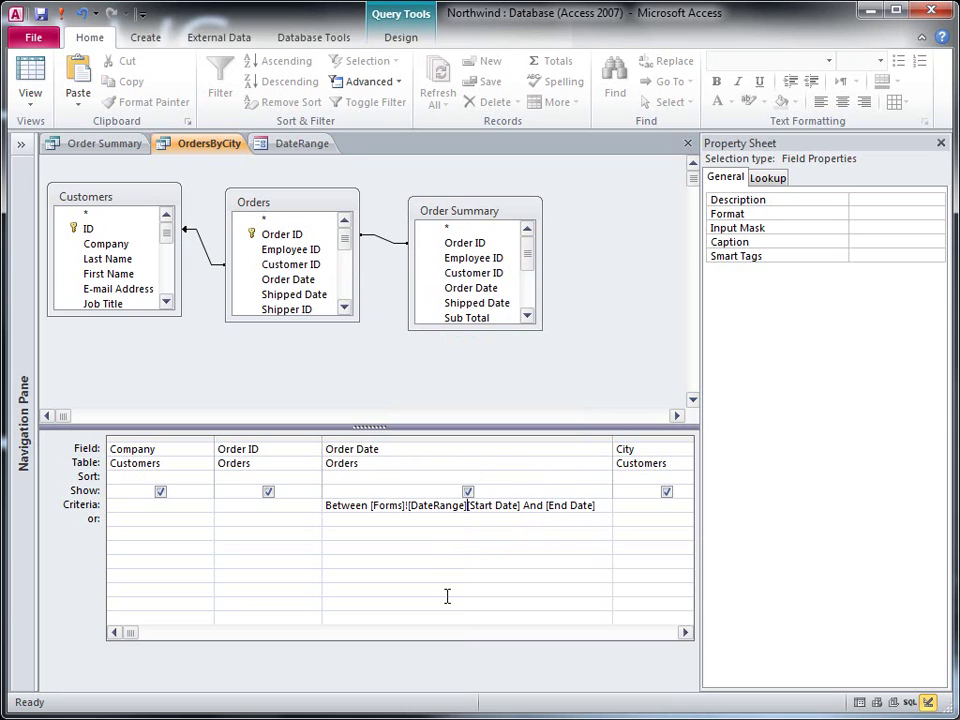
{"action": "type", "text": "!"}
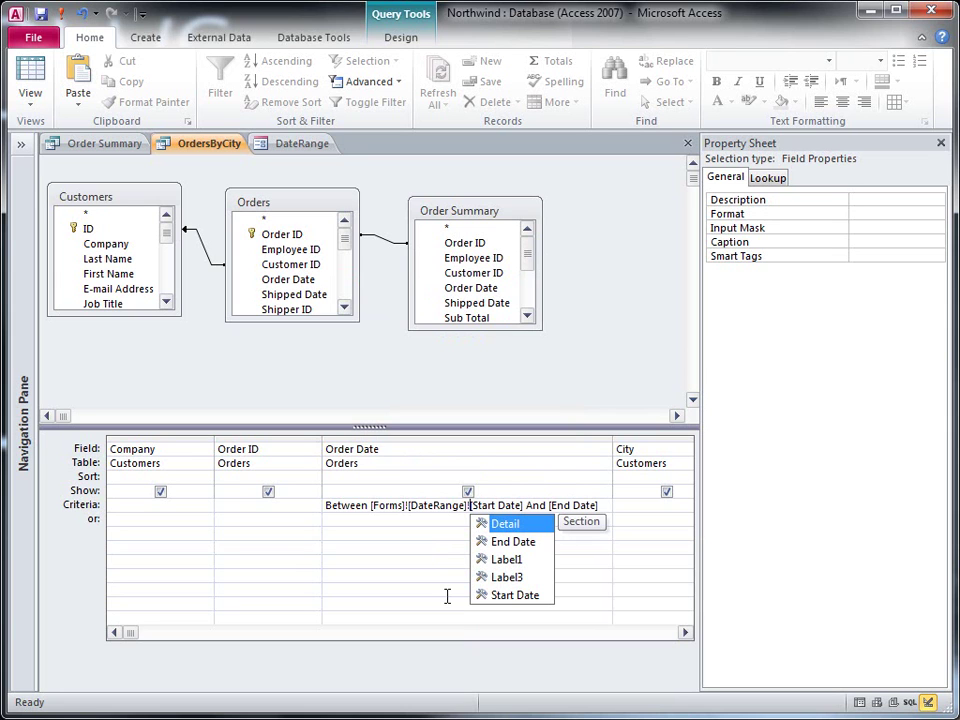
{"action": "left_click", "coordinate": [429, 525]}
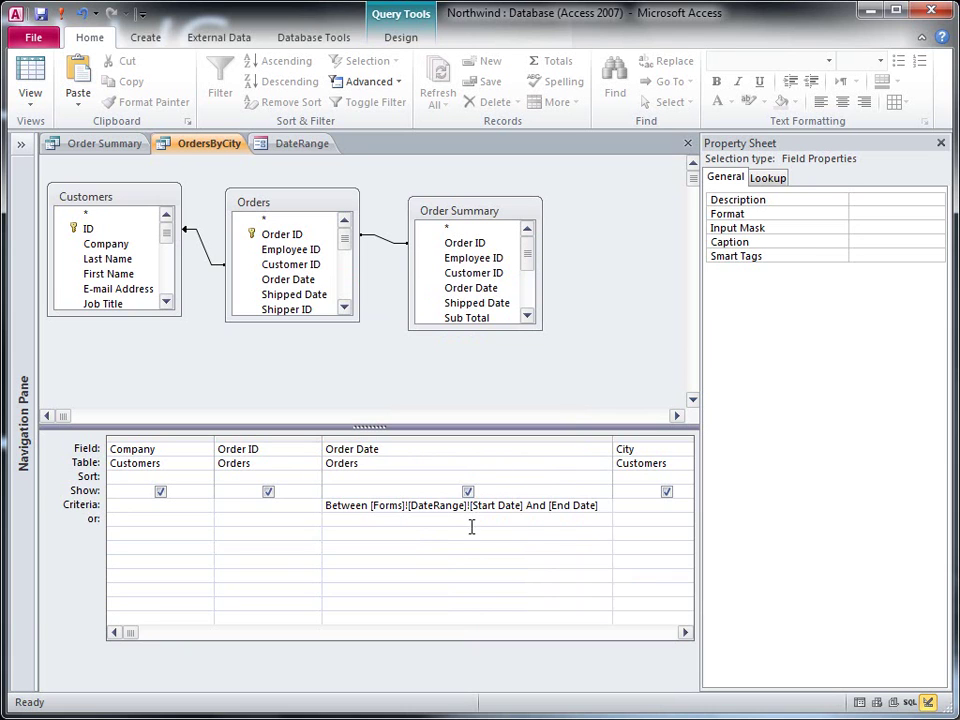
- Paste the same [Forms]![DateRange]! reference before [End Date] and select the whole criteria
{"action": "left_click_drag", "start_coordinate": [471, 506], "coordinate": [370, 497]}
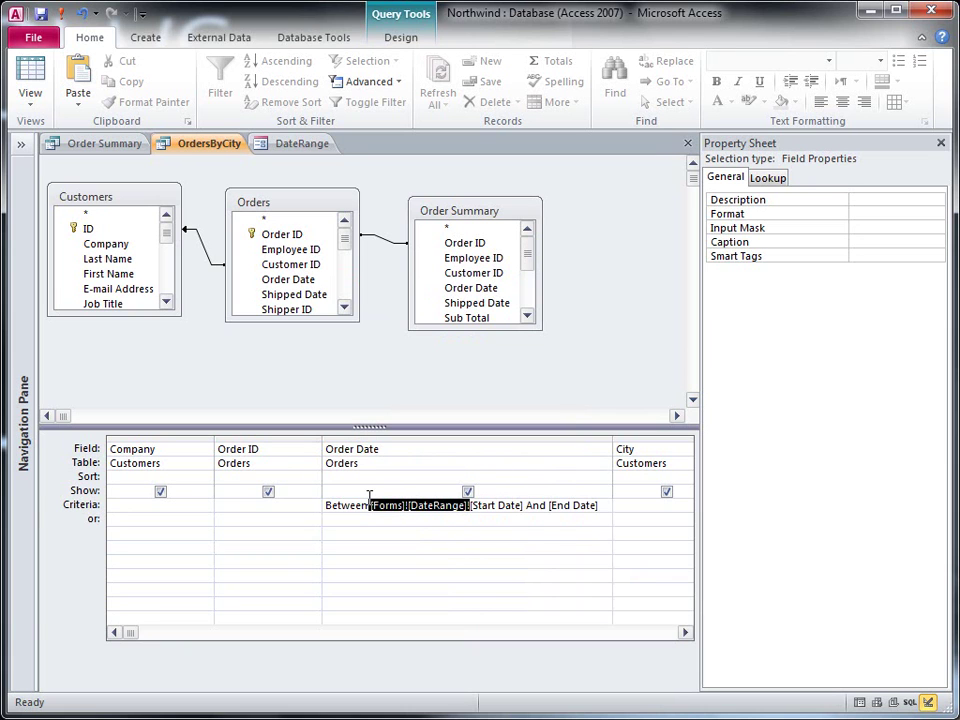
{"action": "left_click", "coordinate": [548, 505]}
{"action": "type", "text": "[Forms]![DateRange]!"}
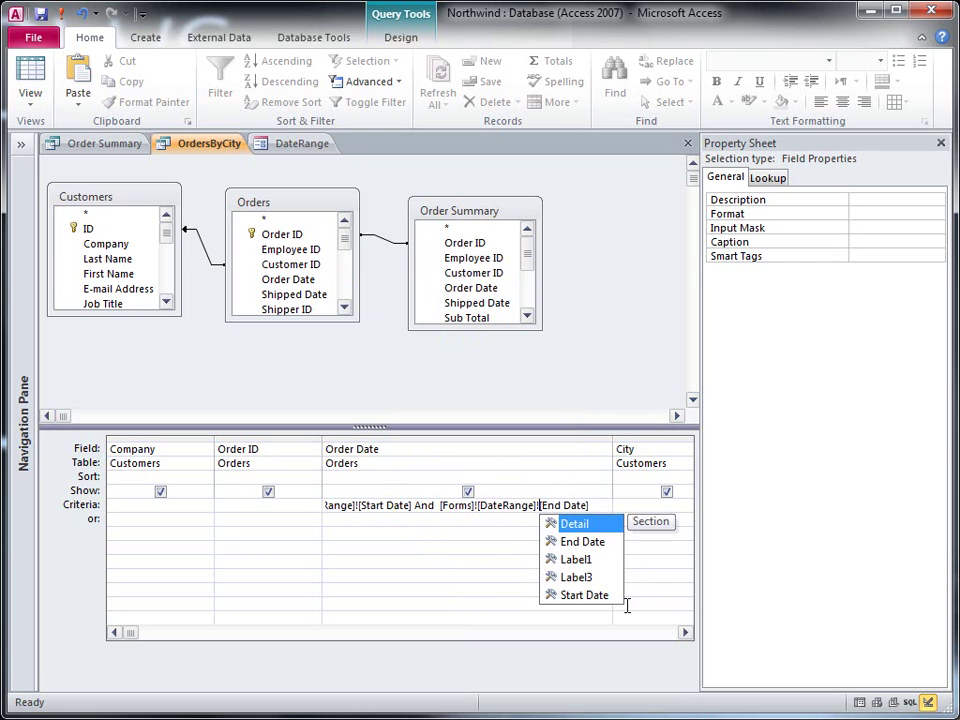
{"action": "left_click", "coordinate": [403, 521]}
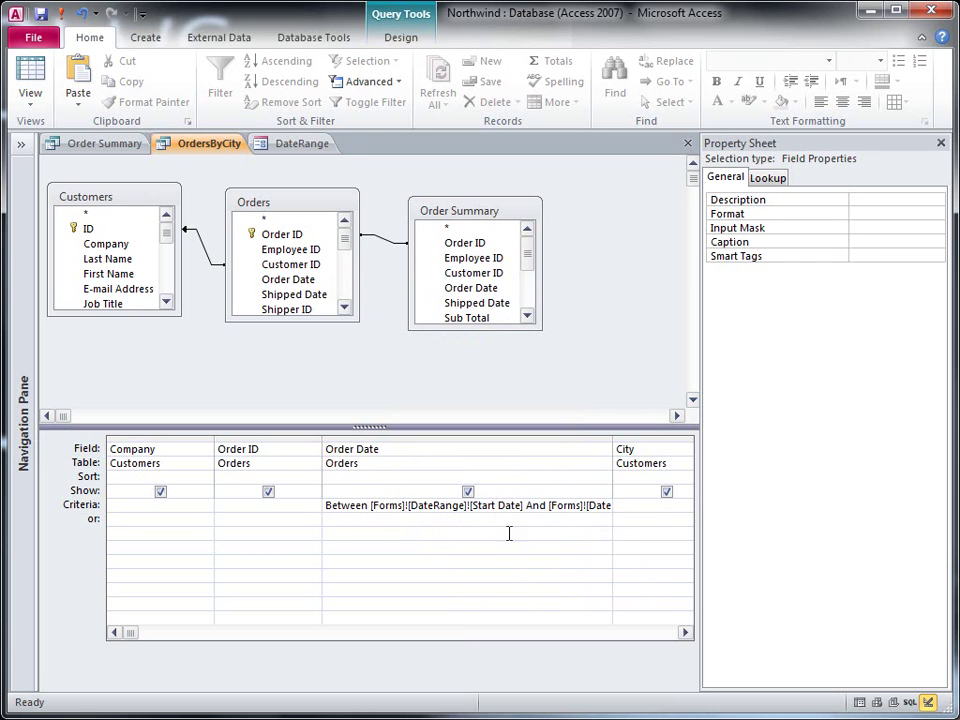
{"action": "left_click", "coordinate": [317, 511]}
{"action": "right_click", "coordinate": [347, 505]}
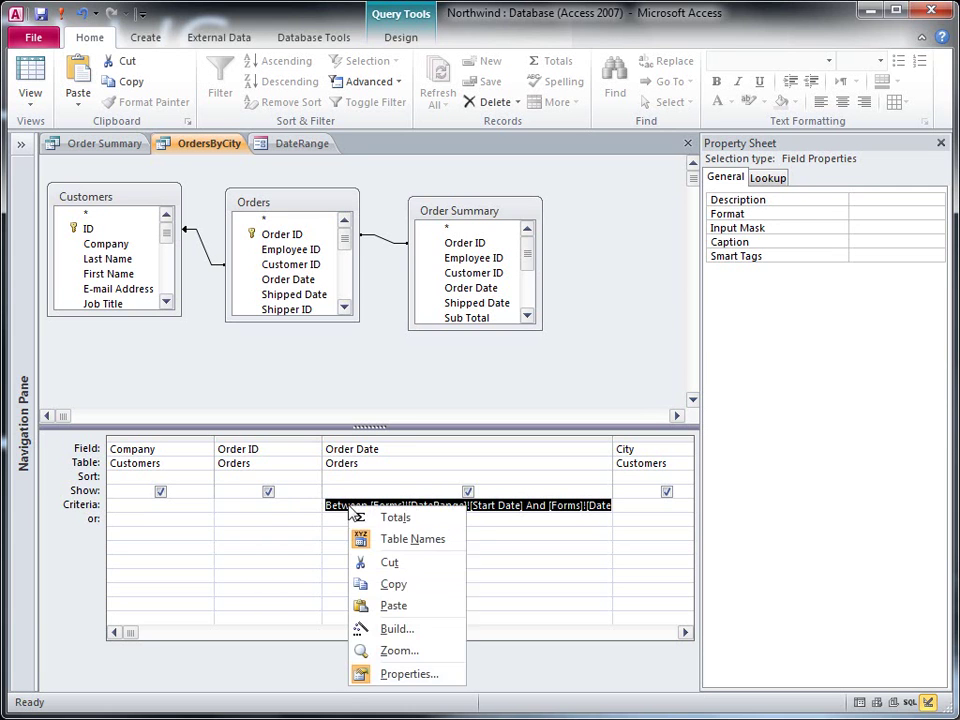
- Copy the new criteria and paste it into Order Summary's Order Date criteria cell
{"action": "left_click", "coordinate": [396, 588]}
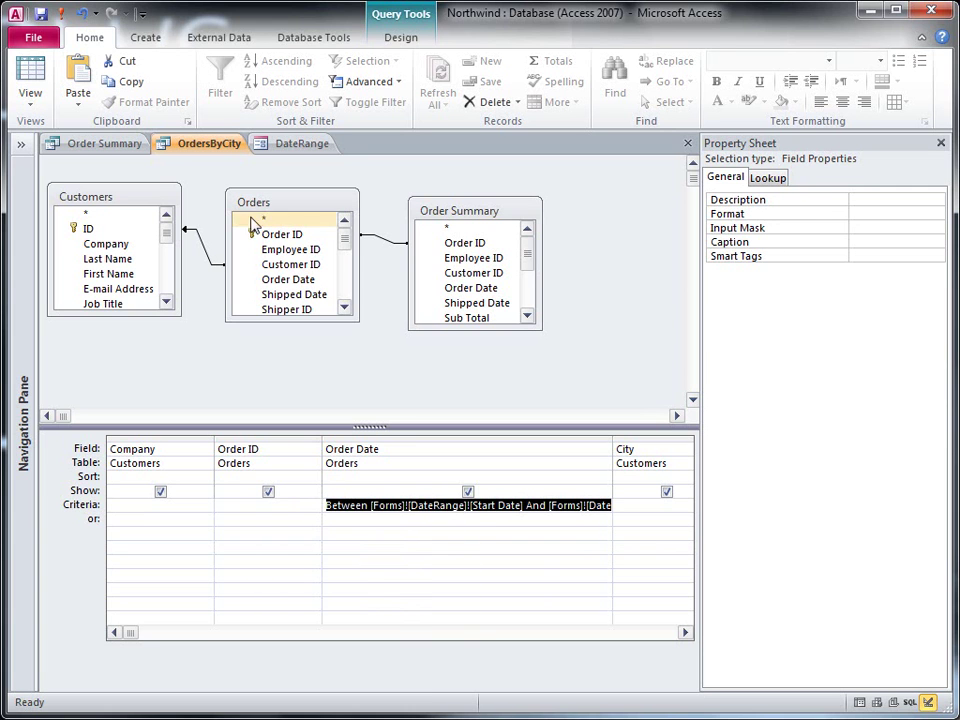
{"action": "left_click", "coordinate": [108, 147]}
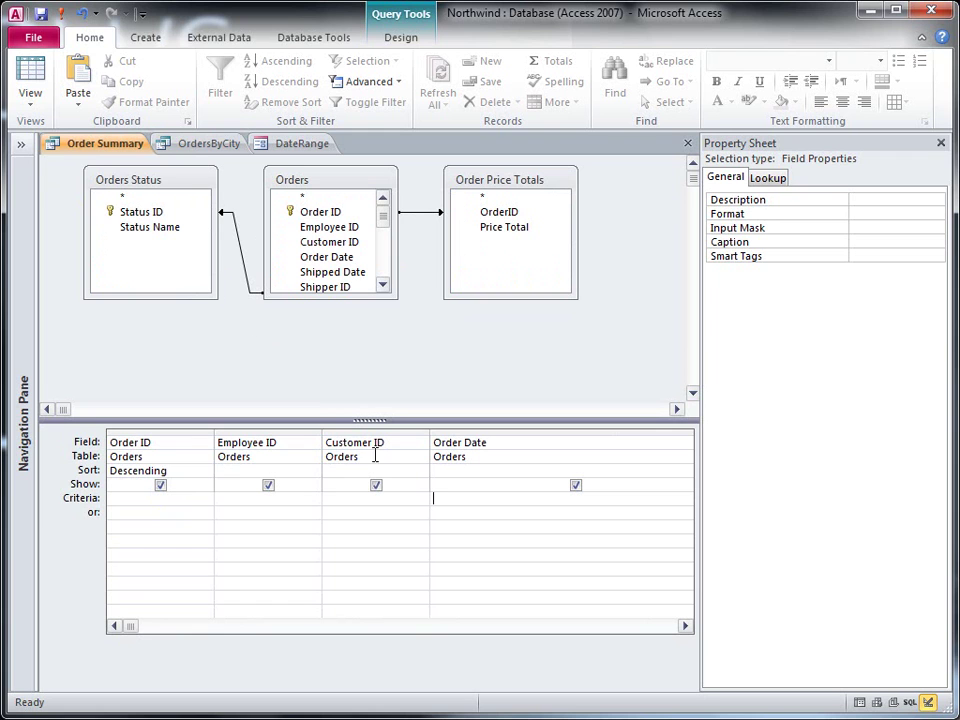
{"action": "right_click", "coordinate": [448, 498]}
{"action": "left_click", "coordinate": [497, 601]}
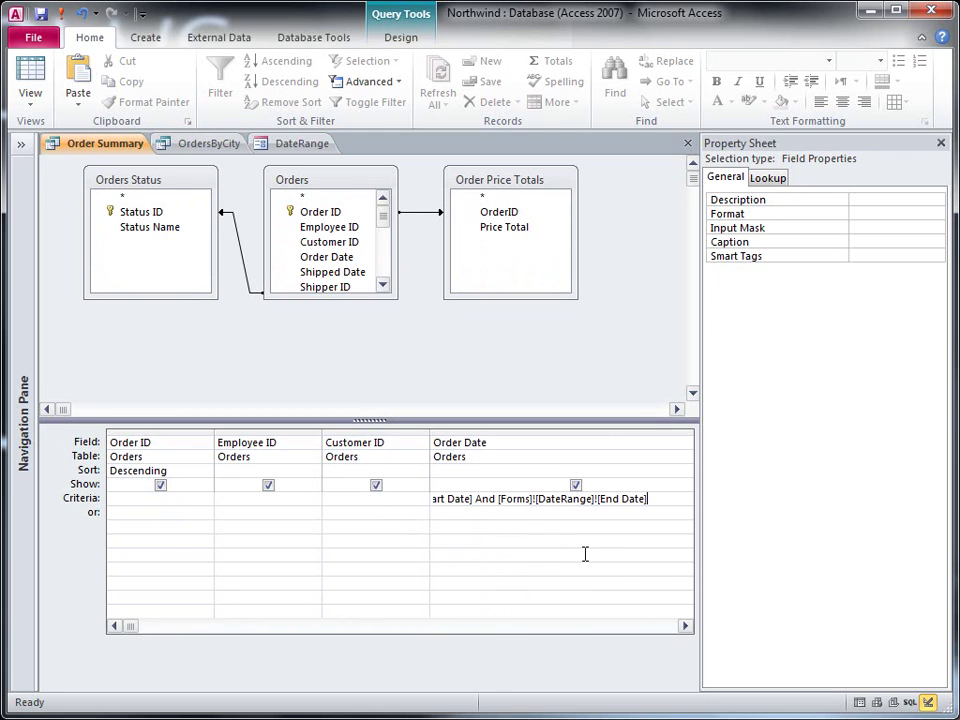
{"action": "left_click", "coordinate": [316, 146]}
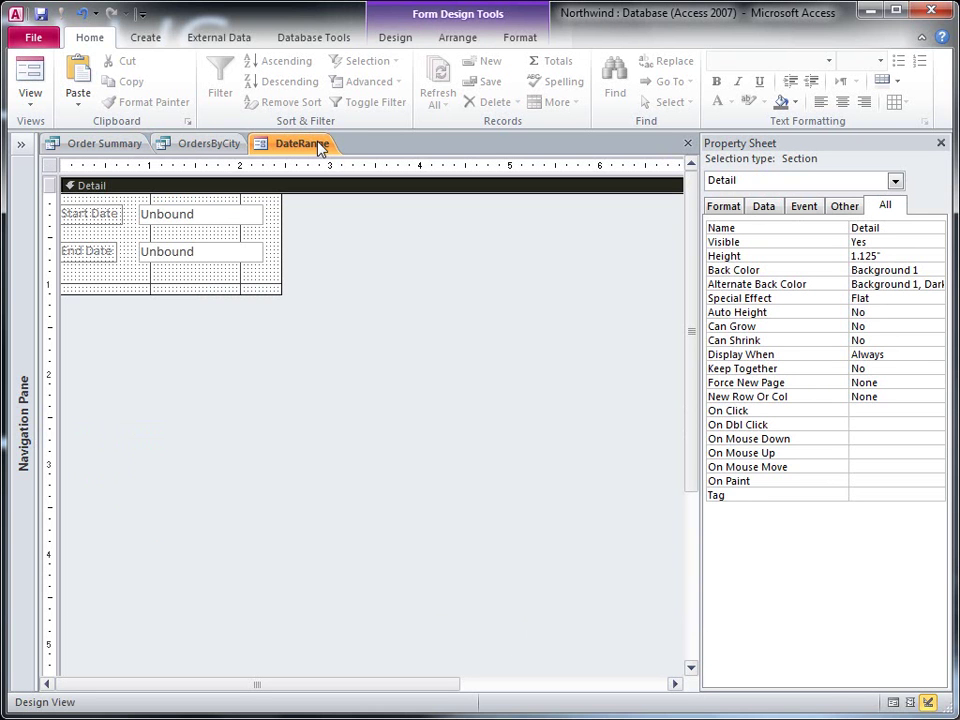
- In Form View, enter Start Date 3/1/06 and End Date 5/1/06 on the DateRange form
{"action": "left_click", "coordinate": [30, 76]}
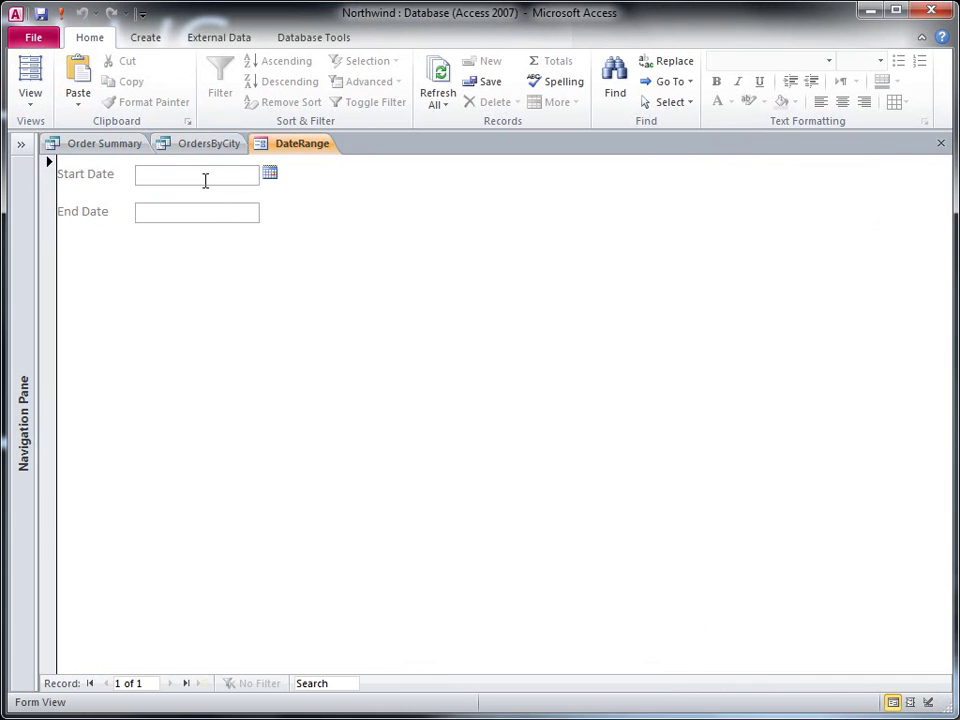
{"action": "left_click", "coordinate": [205, 180]}
{"action": "type", "text": "3/1/06"}
{"action": "left_click", "coordinate": [194, 213]}
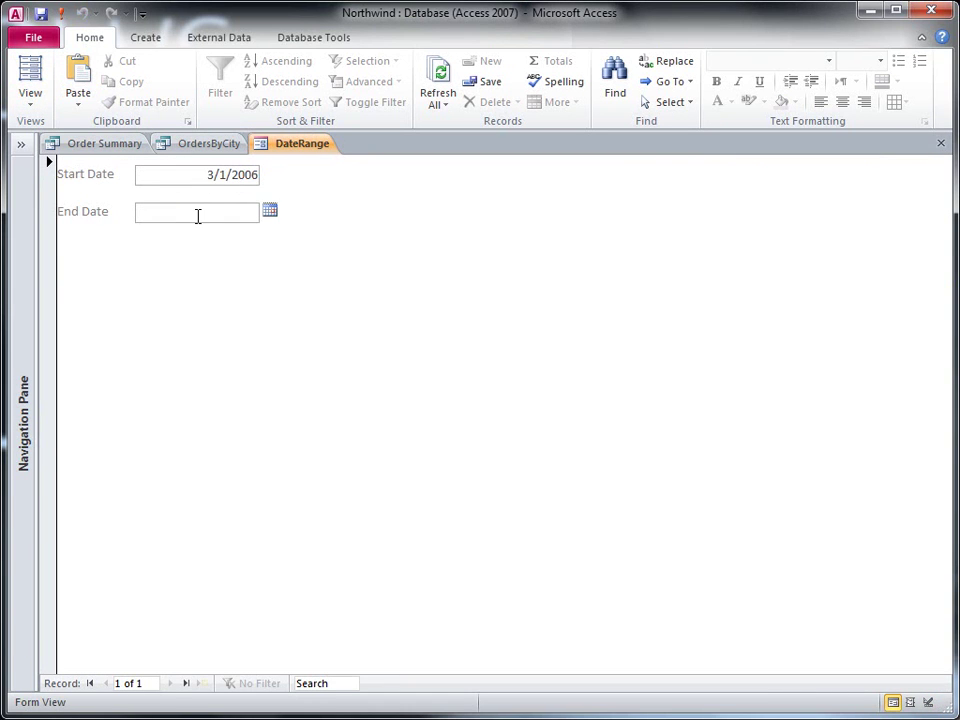
{"action": "type", "text": "5/1/06"}
{"action": "left_click", "coordinate": [199, 180]}
{"action": "left_click", "coordinate": [189, 146]}
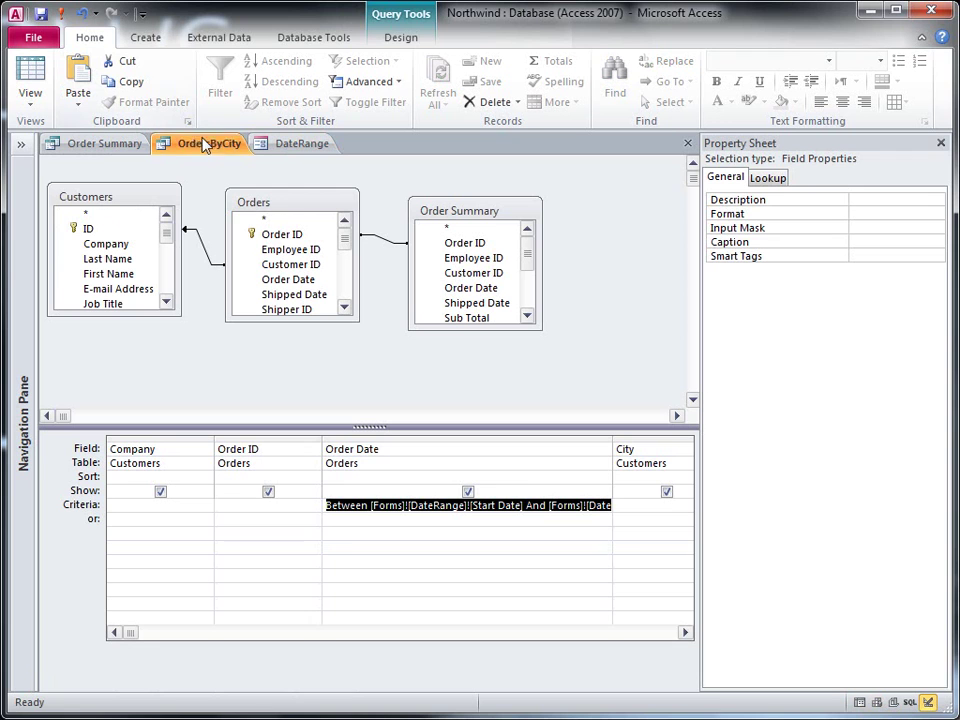
{"action": "left_click", "coordinate": [33, 72]}
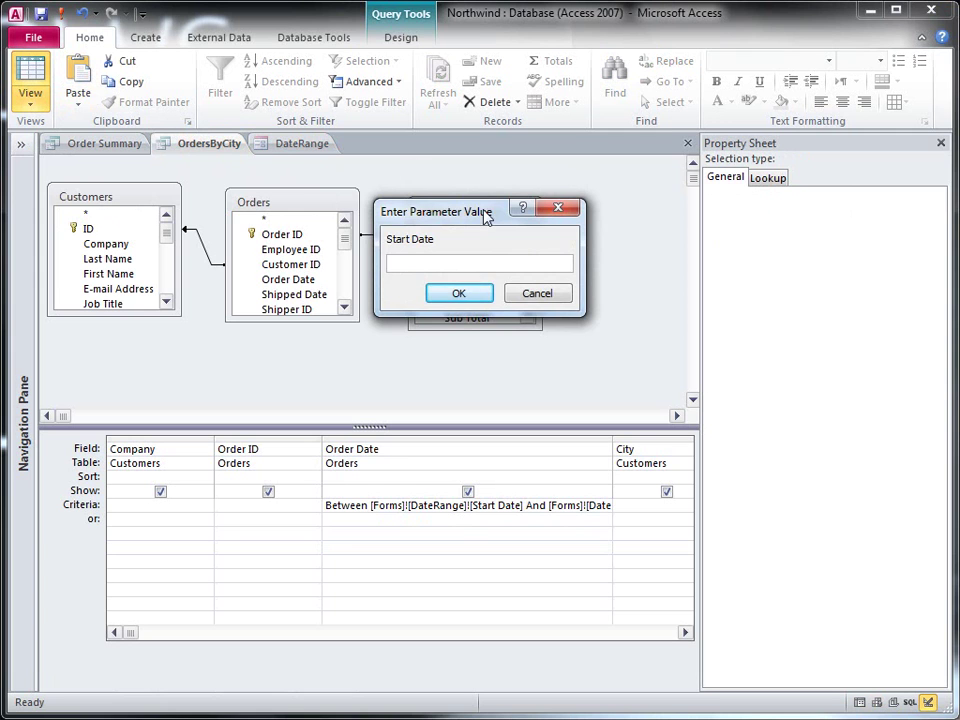
{"action": "left_click_drag", "start_coordinate": [485, 216], "coordinate": [317, 229]}
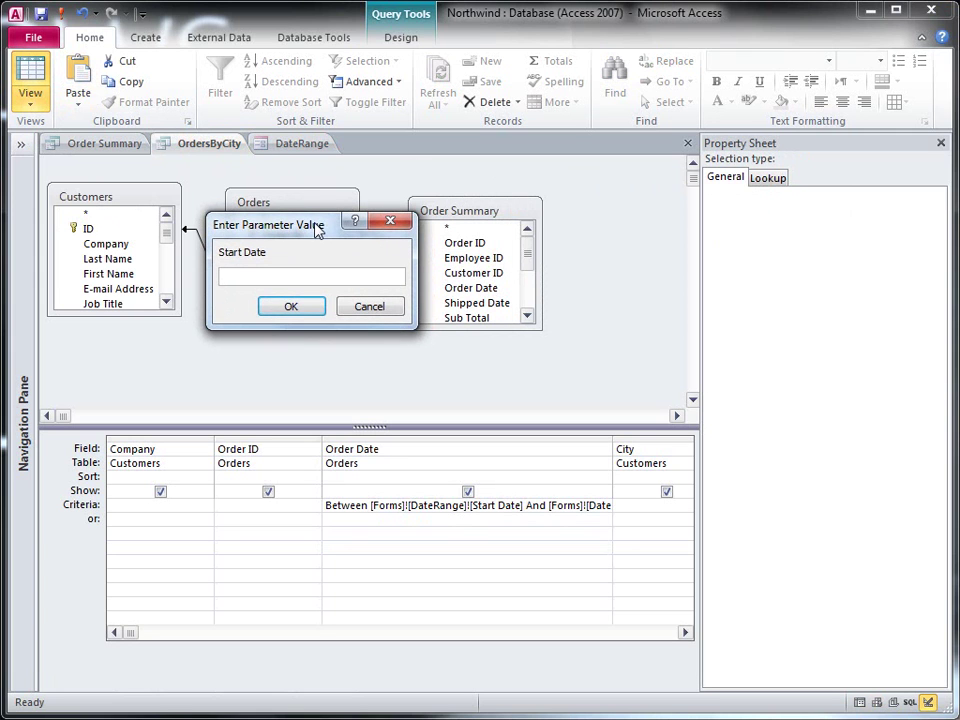
{"action": "left_click", "coordinate": [391, 308]}
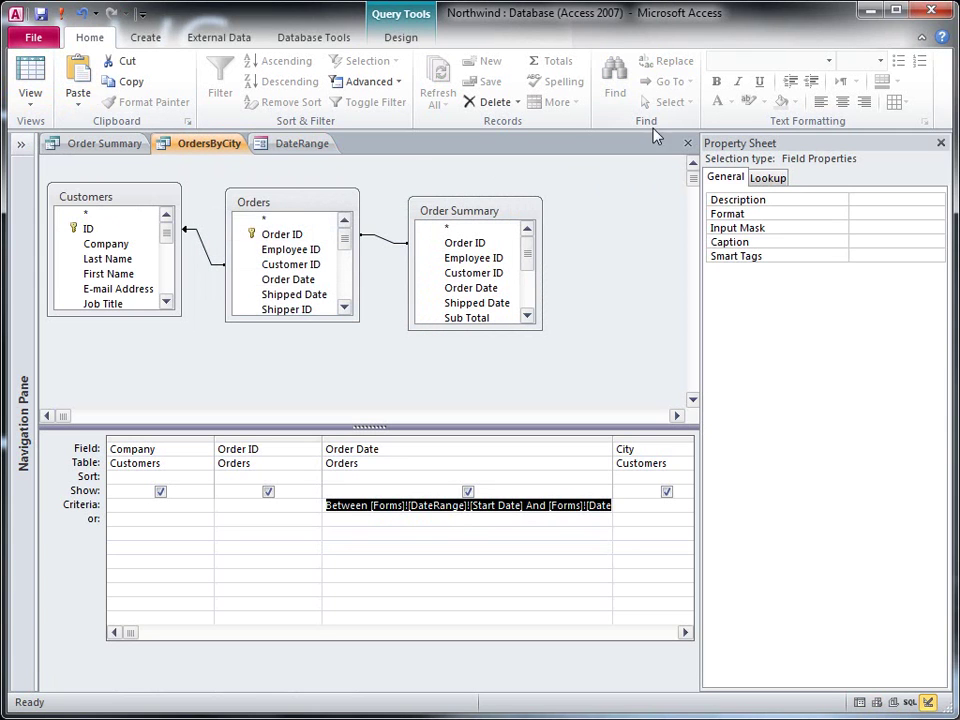
- Remove the [Start Date] and [End Date] Date/Time declarations from OrdersByCity's Query Parameters
{"action": "left_click", "coordinate": [396, 40]}
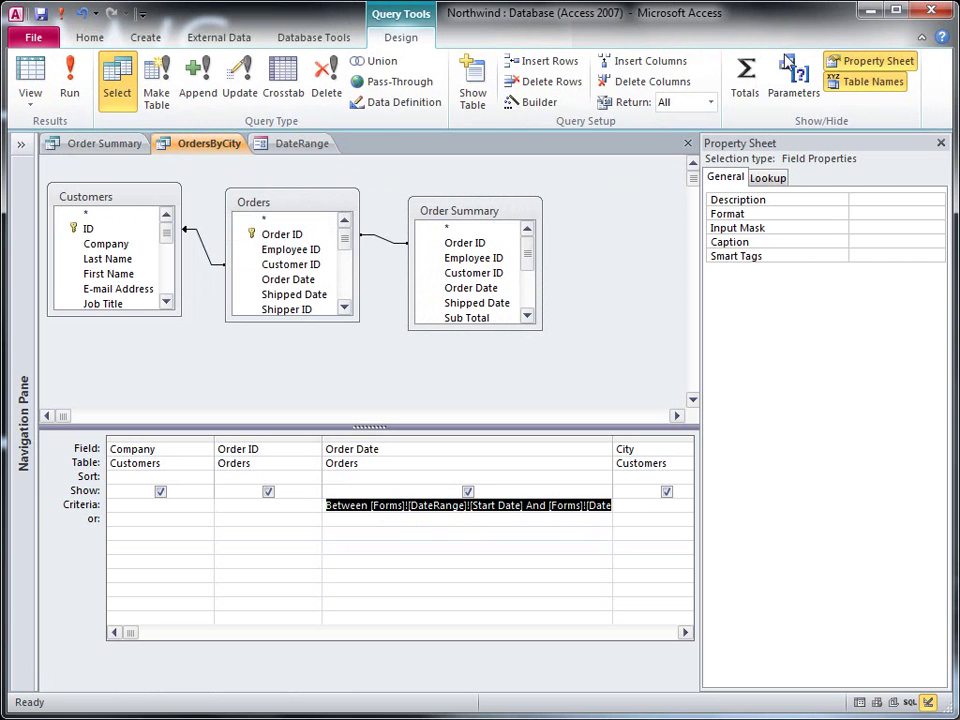
{"action": "left_click", "coordinate": [793, 80]}
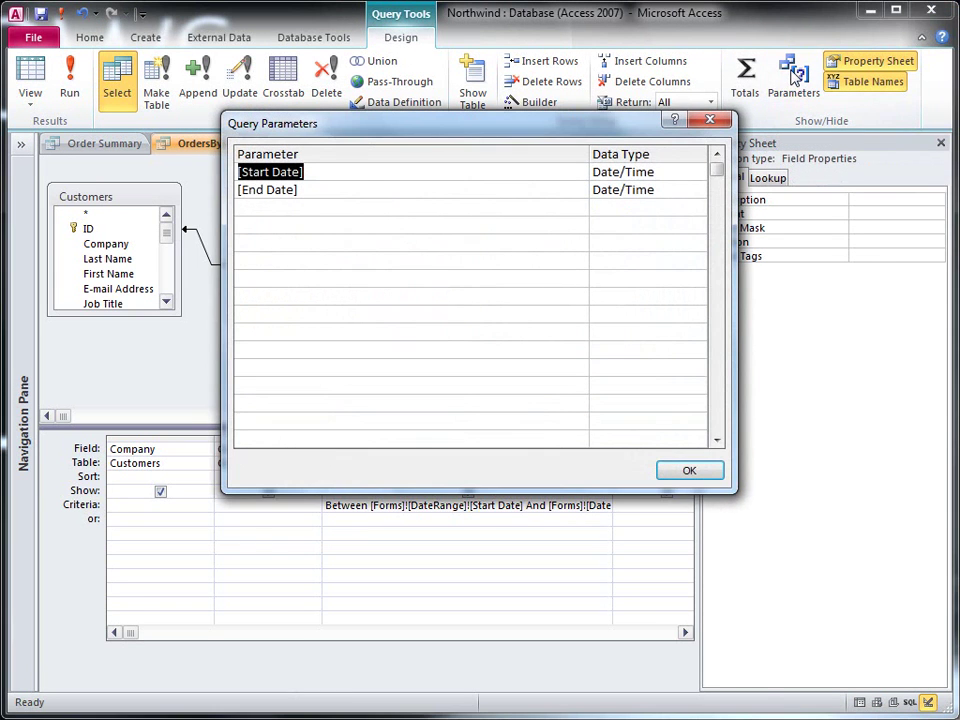
{"action": "left_click_drag", "start_coordinate": [349, 124], "coordinate": [446, 81]}
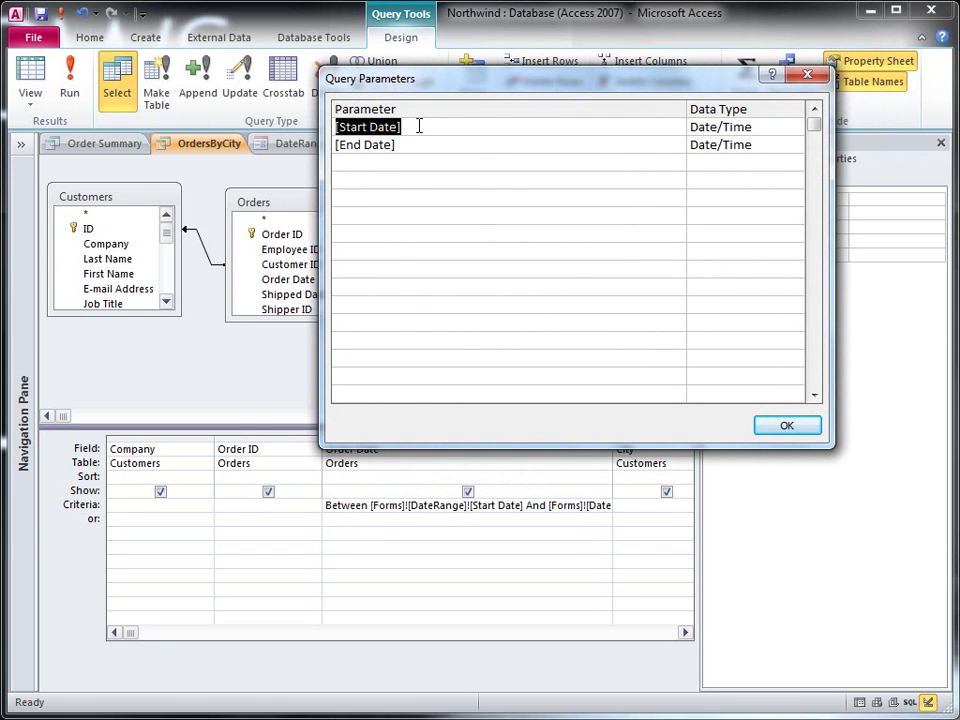
{"action": "key", "text": "Delete"}
{"action": "left_click", "coordinate": [405, 144]}
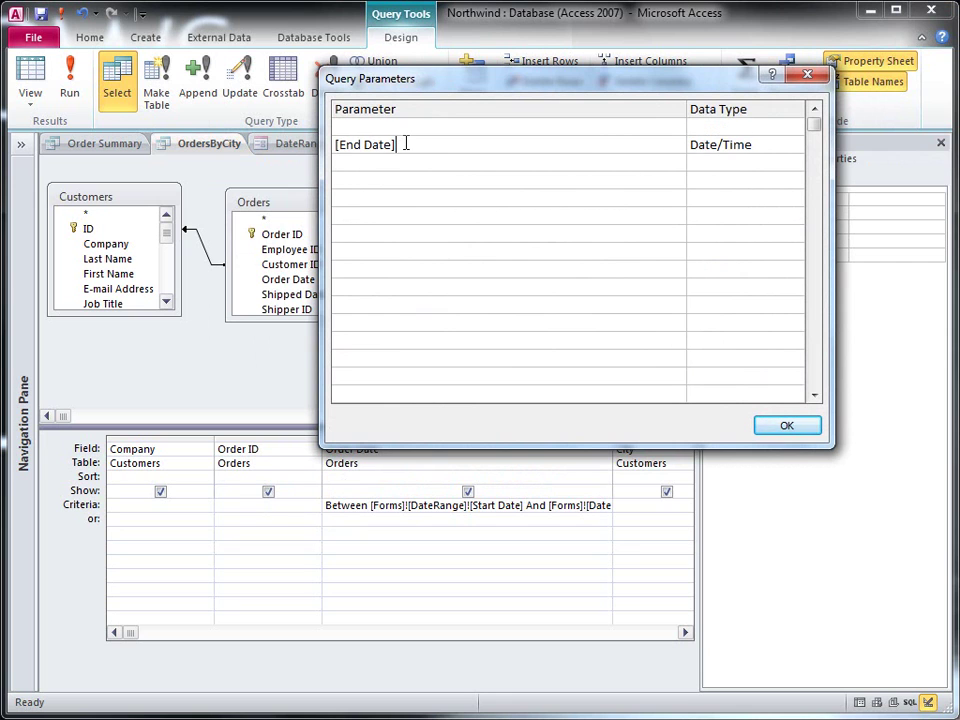
{"action": "key", "text": "ctrl+shift+Left"}
{"action": "key", "text": "ctrl+shift+Left"}
{"action": "key", "text": "ctrl+shift+Left"}
{"action": "key", "text": "Delete"}
{"action": "left_click", "coordinate": [401, 163]}
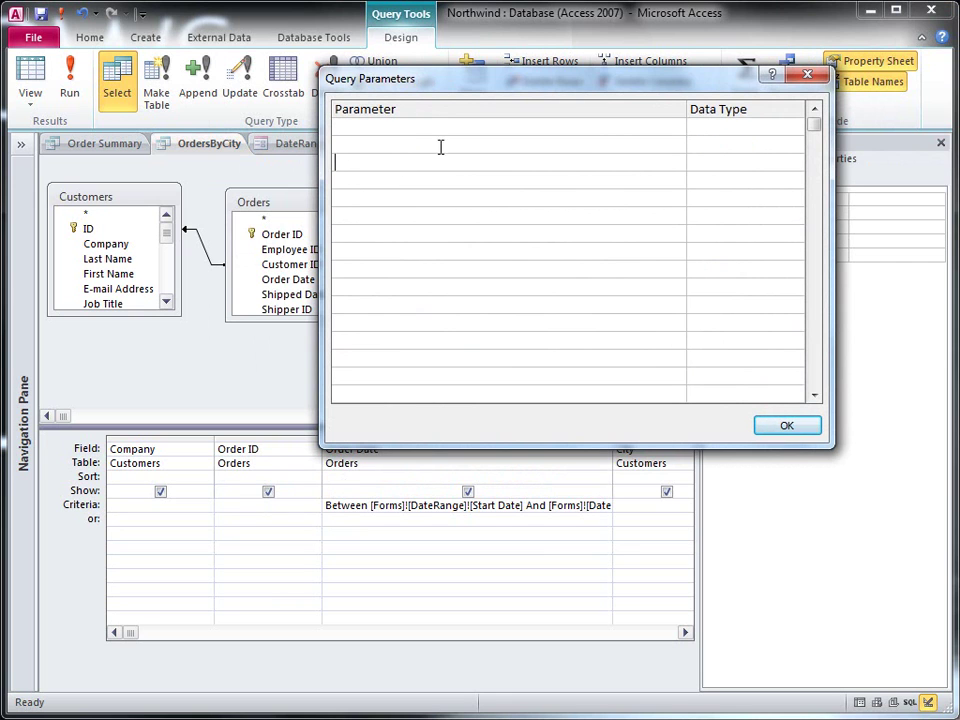
{"action": "left_click", "coordinate": [778, 428]}
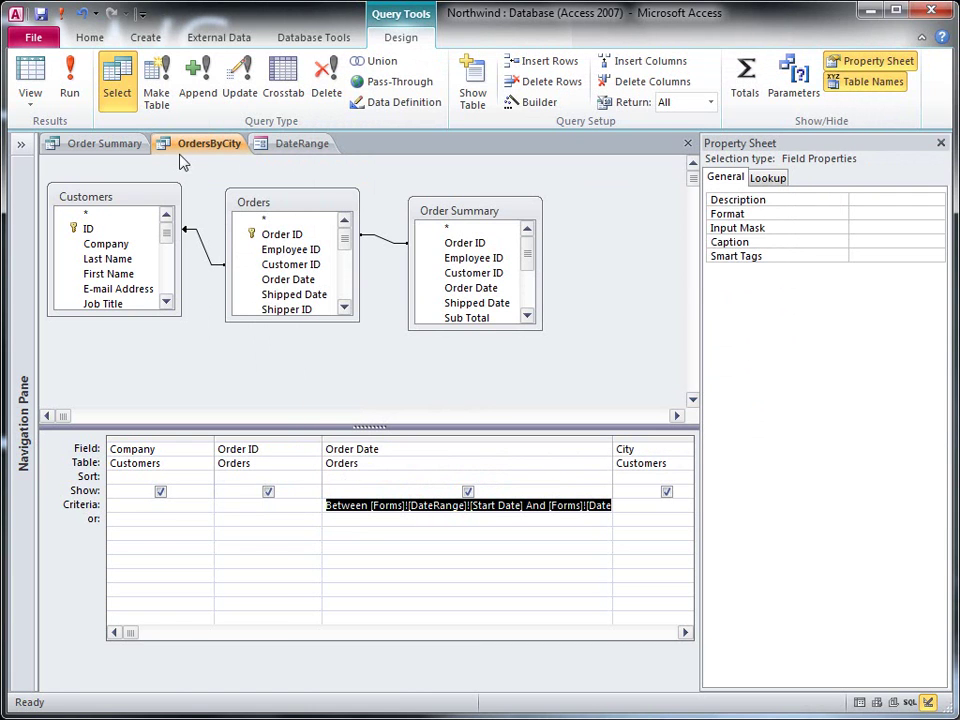
- Run OrdersByCity and Order Summary to view their date-filtered order results
{"action": "left_click", "coordinate": [70, 80]}
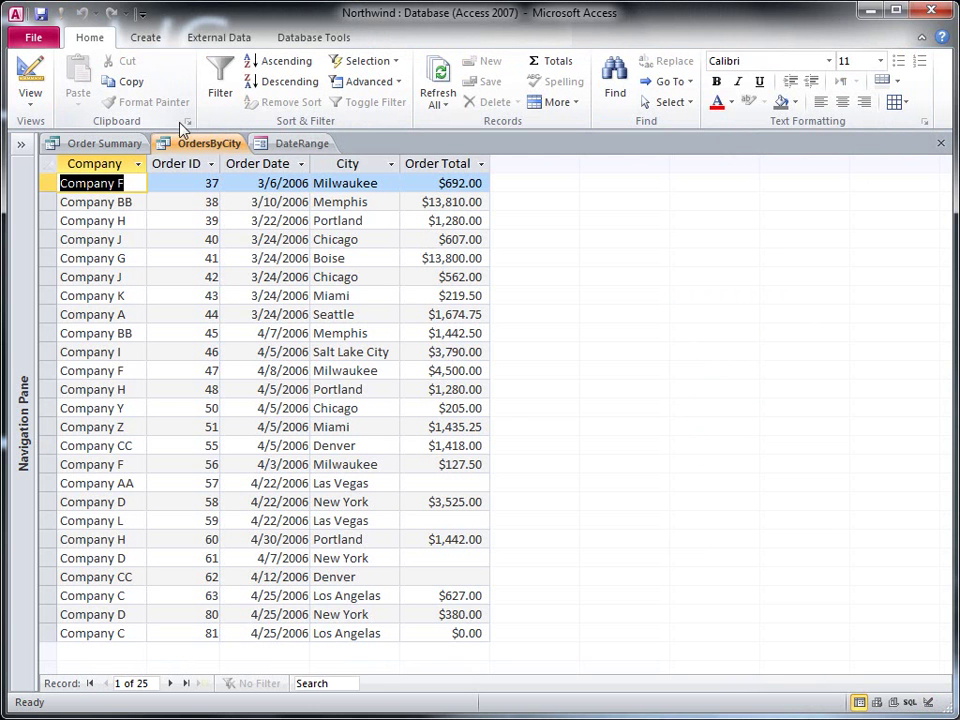
{"action": "left_click", "coordinate": [93, 144]}
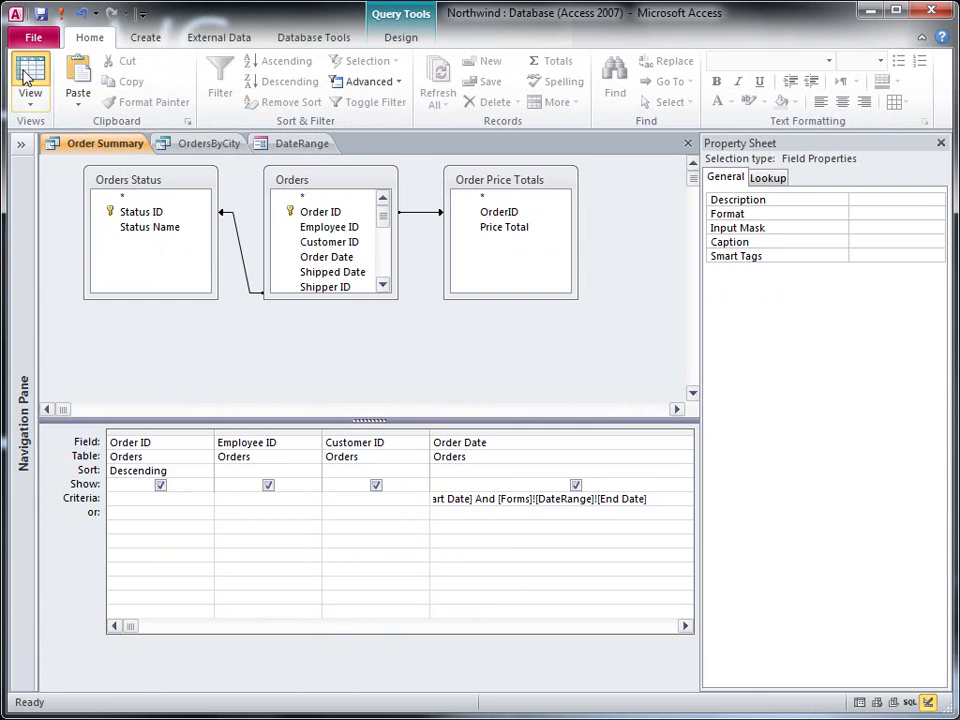
{"action": "left_click", "coordinate": [28, 86]}
{"action": "left_click", "coordinate": [209, 144]}
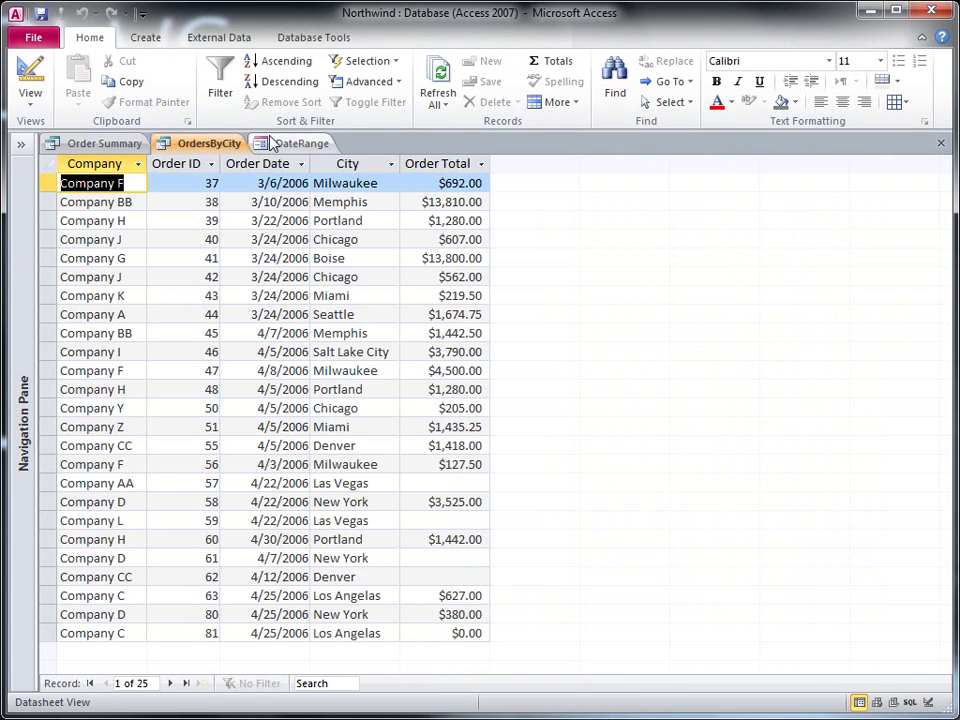
{"action": "left_click", "coordinate": [292, 144]}
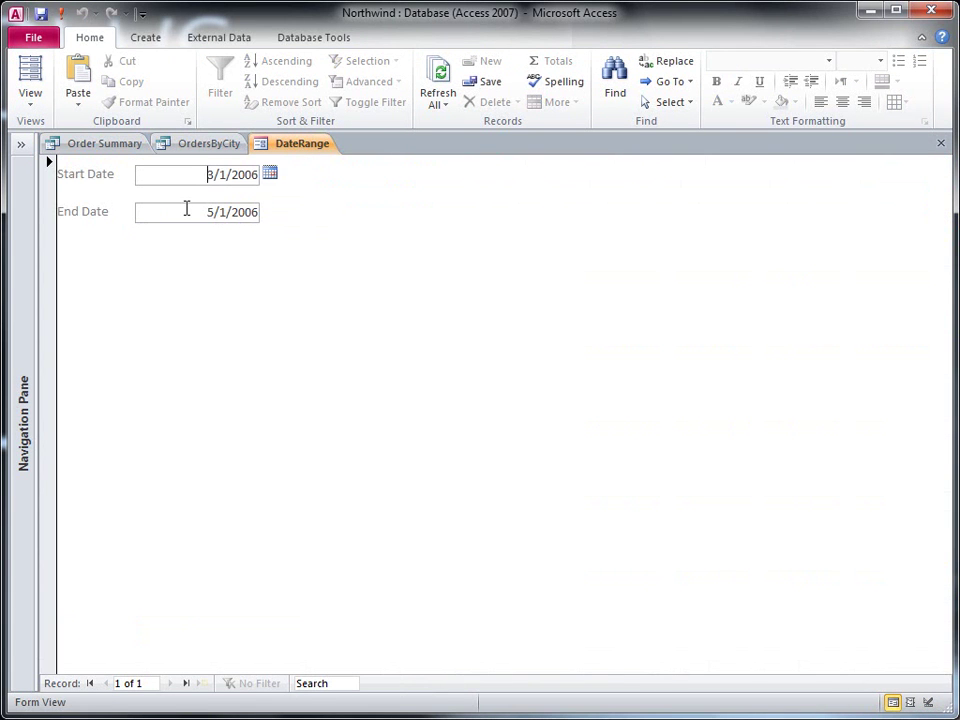